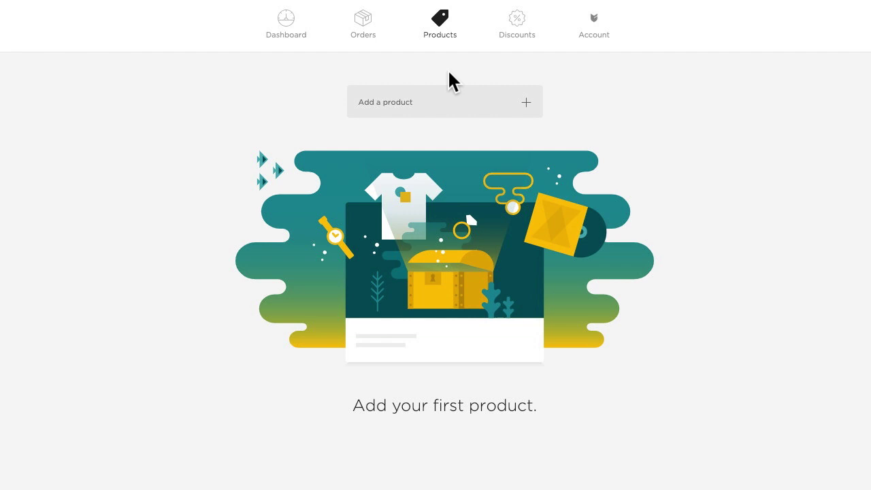
# Create a new product named "Get Em' Tiger sweatshirt"
pyautogui.click(525, 109)
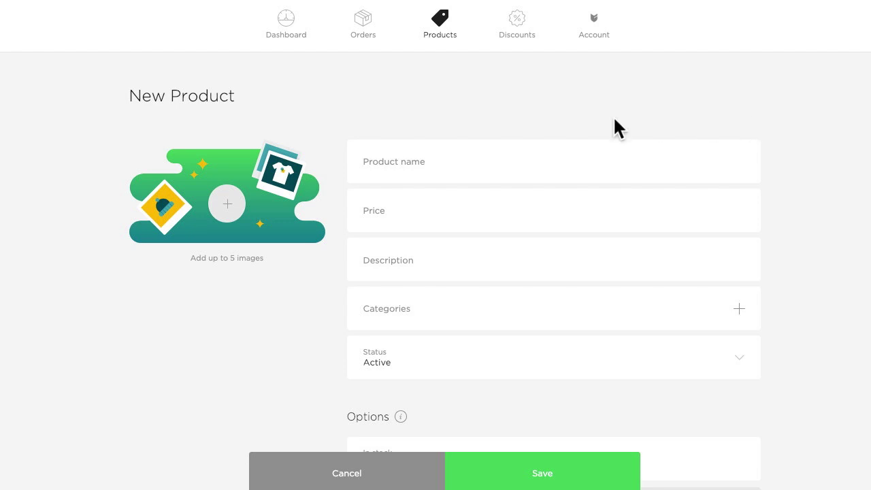
pyautogui.click(412, 161)
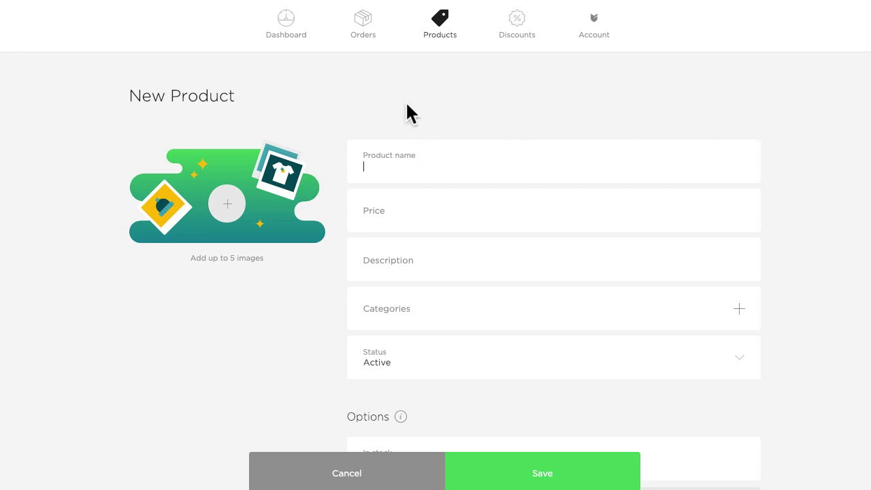
pyautogui.write("Get Em' Tiger ")
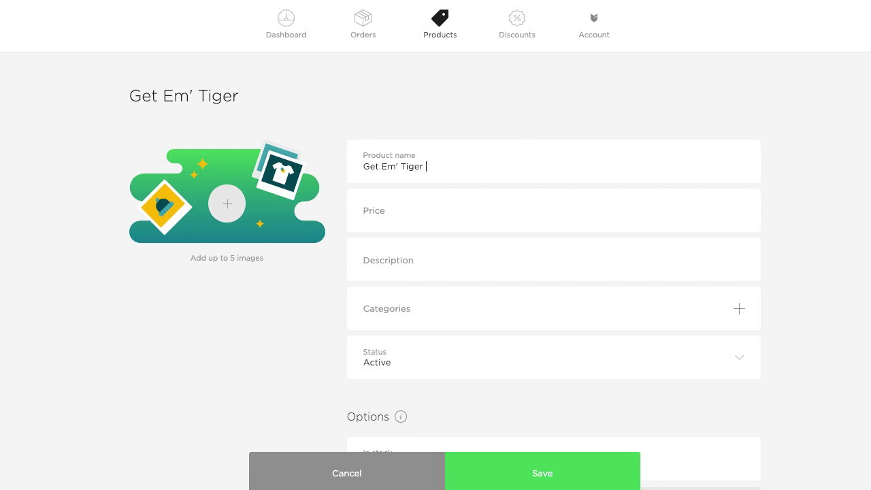
pyautogui.write('sweatshirt')
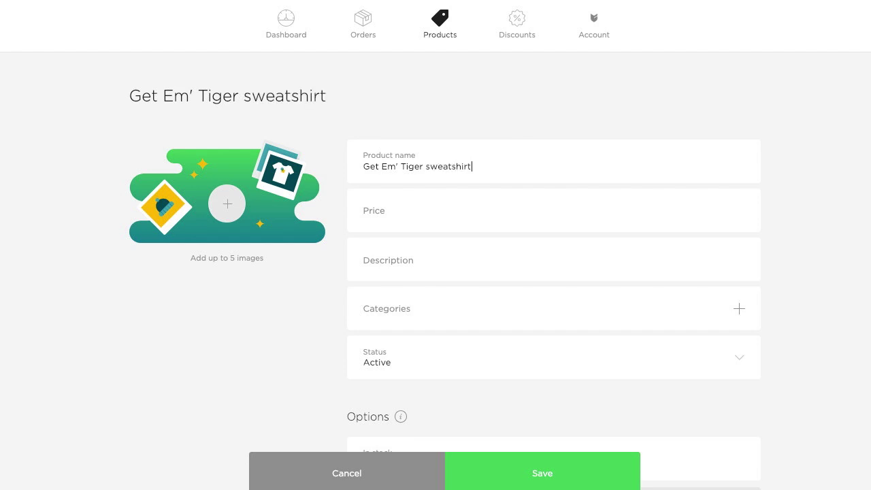
# Upload the Desktop images Get Em Tiger back.jpg and Get Em Tiger graphic.jpg to the product
pyautogui.click(229, 213)
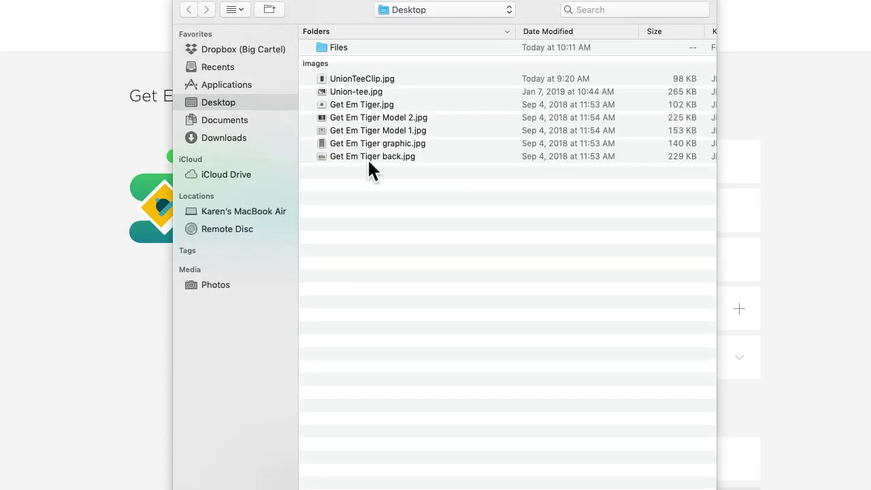
pyautogui.click(368, 157)
pyautogui.doubleClick(368, 157)
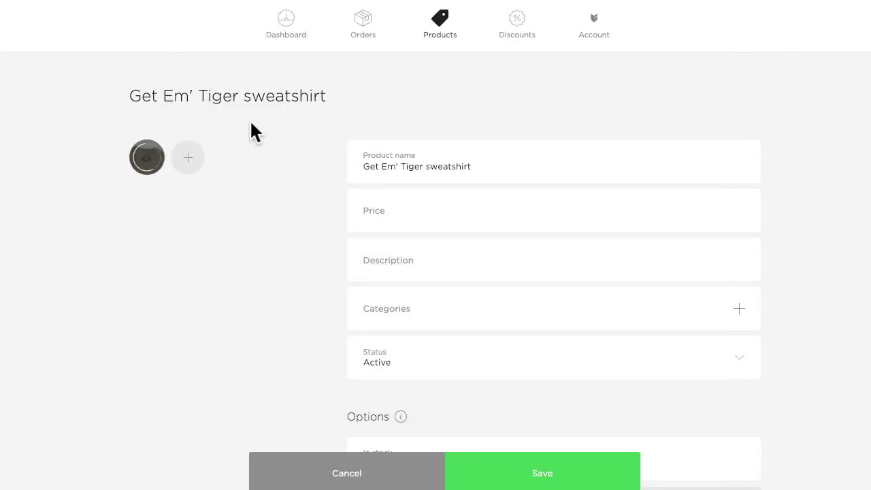
pyautogui.click(189, 161)
pyautogui.click(361, 142)
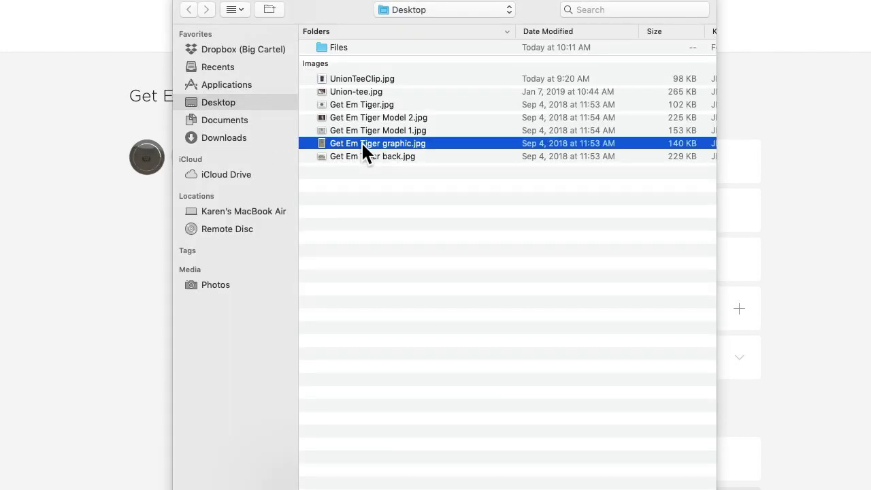
pyautogui.doubleClick(362, 142)
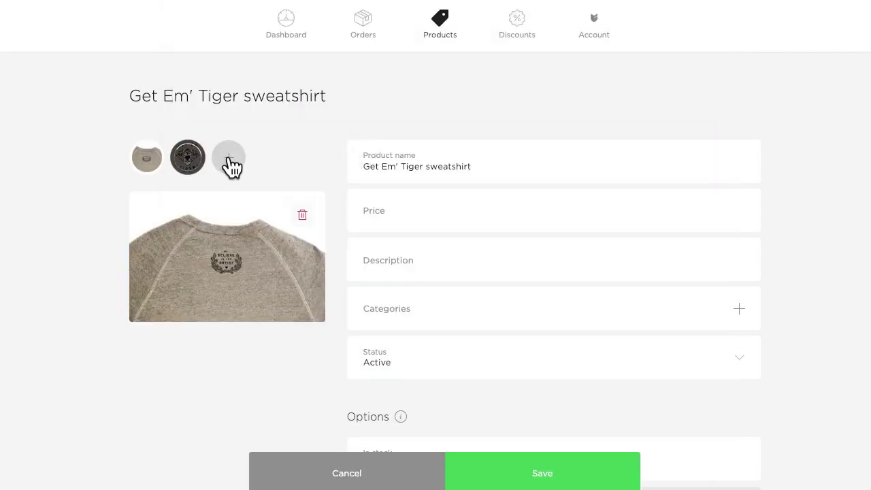
# Add the images Get Em Tiger Model 1.jpg, Get Em Tiger Model 2.jpg and Get Em Tiger.jpg to the product
pyautogui.click(229, 164)
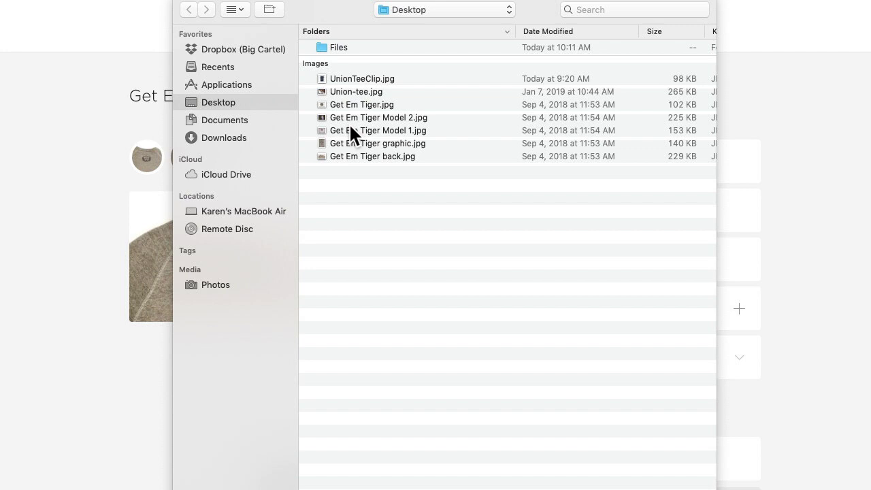
pyautogui.click(350, 127)
pyautogui.doubleClick(350, 133)
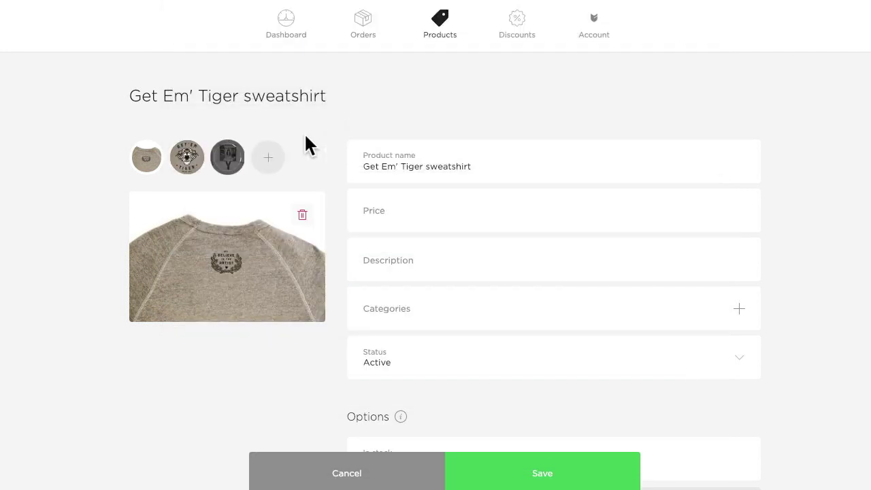
pyautogui.click(268, 160)
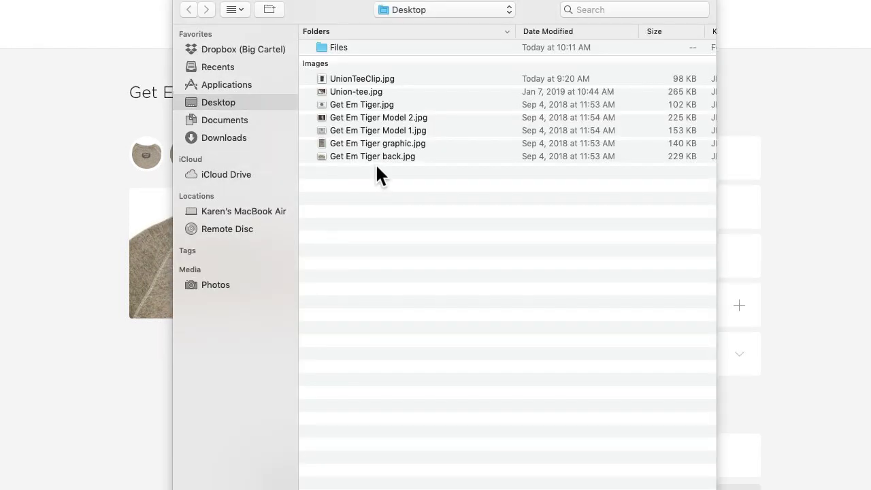
pyautogui.click(350, 119)
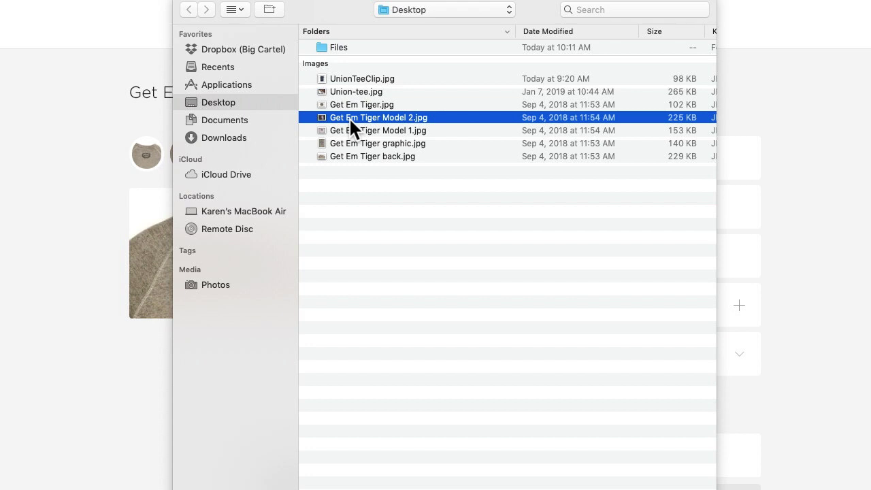
pyautogui.doubleClick(350, 119)
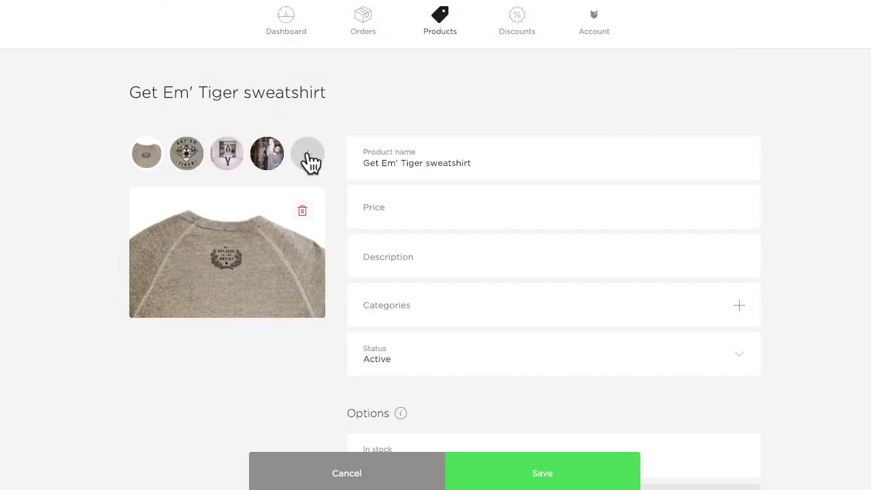
pyautogui.click(307, 155)
pyautogui.click(338, 104)
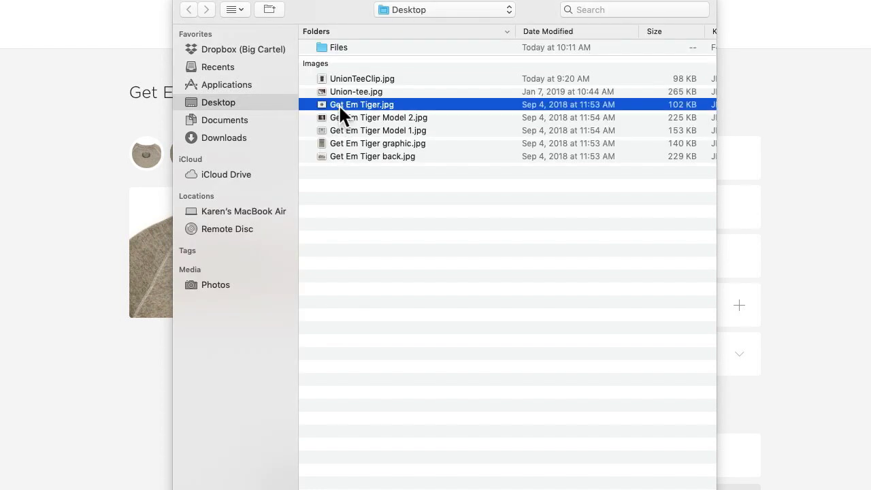
pyautogui.doubleClick(338, 103)
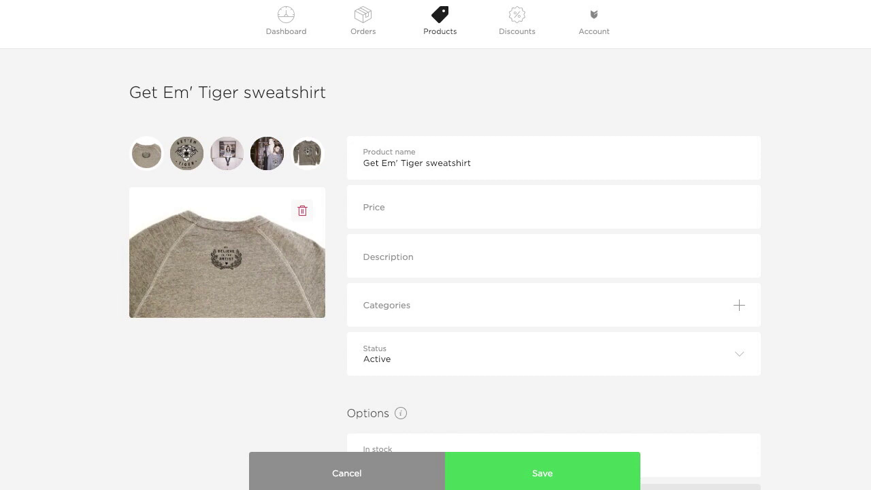
# Reorder the images to full sweatshirt, graphic, back and model photos, and delete the Model 2 photo in last place
pyautogui.moveTo(302, 163); pyautogui.dragTo(161, 180)
pyautogui.moveTo(229, 161); pyautogui.dragTo(184, 160)
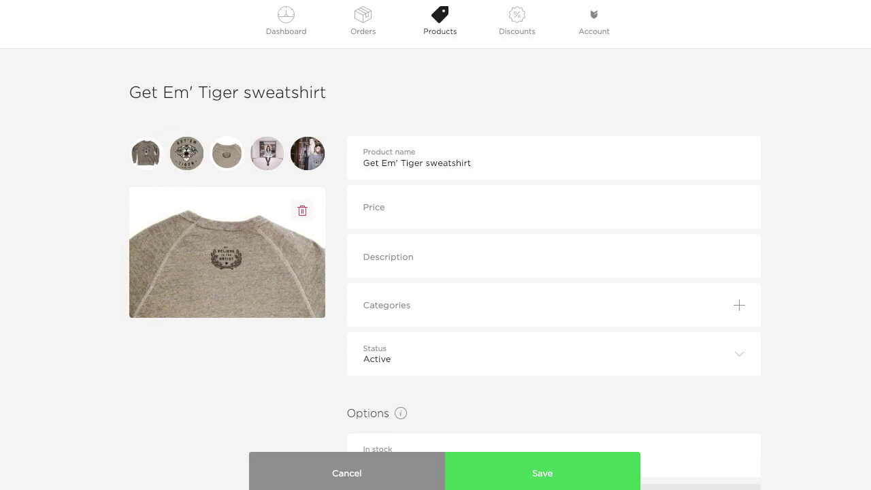
pyautogui.click(307, 157)
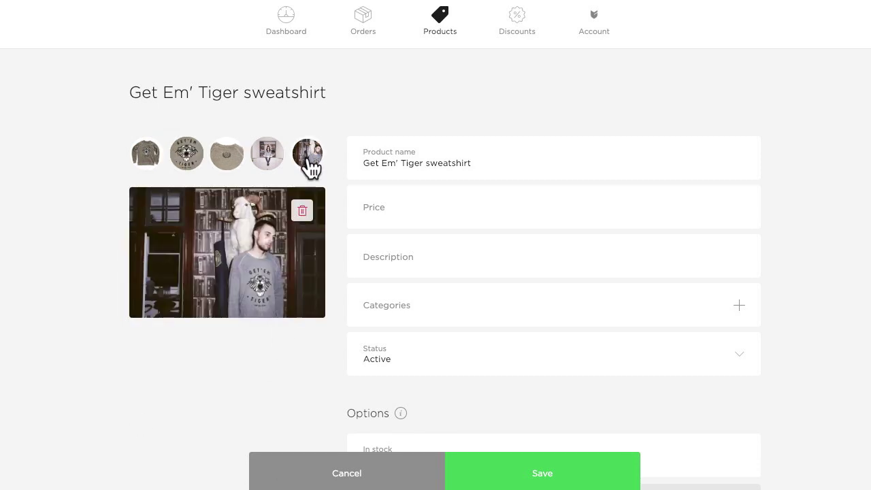
pyautogui.click(303, 212)
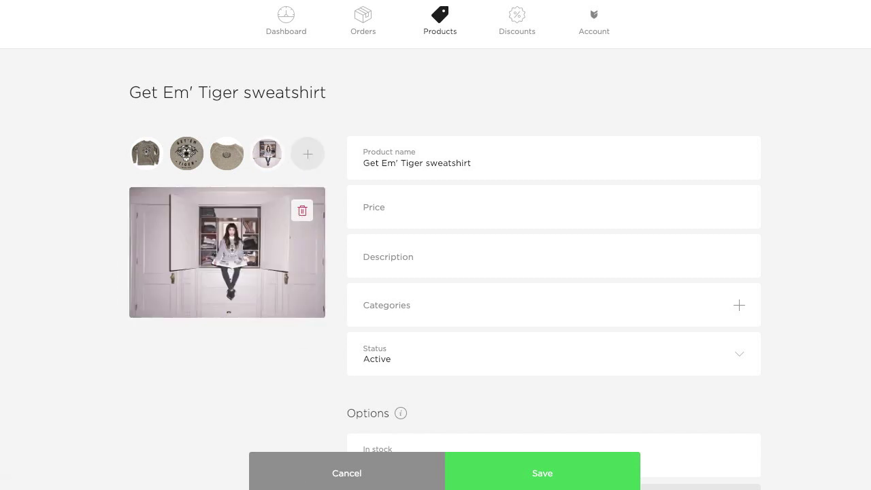
# Set the price to $45.00 and enter a description covering U.S.A. screen printing, the bold tiger, 50/50 cotton/polyester blend and "We believe in the artist" message
pyautogui.click(398, 204)
pyautogui.write('45.00')
pyautogui.click(424, 255)
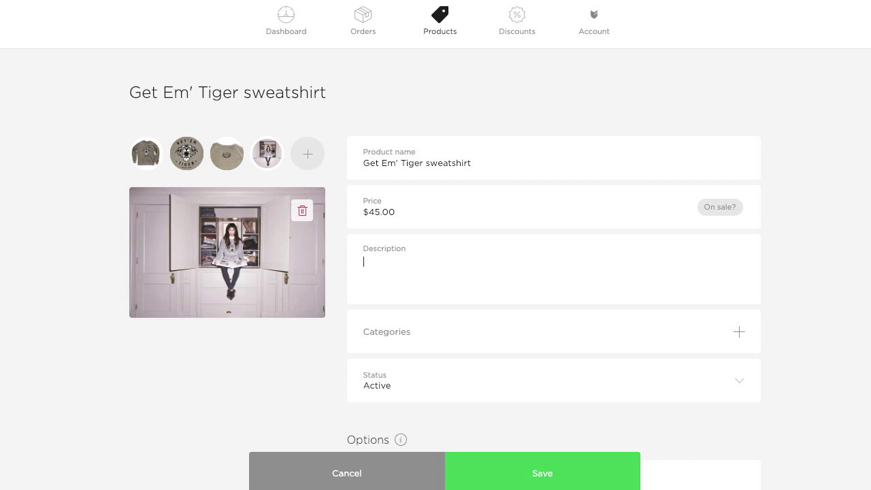
pyautogui.write('Screen-printed in the U.S.A., our sweatshirt showcases a bold tiger with white highlights and black detailing and black lettering. This is a 50/50 cotton/polyester blend, so it won’t shrink in the wash! A laurel crown encircles an important message on the back, "We believe in the artist".')
pyautogui.press('Up')
pyautogui.press('Up')
pyautogui.press('Up')
pyautogui.press('Up')
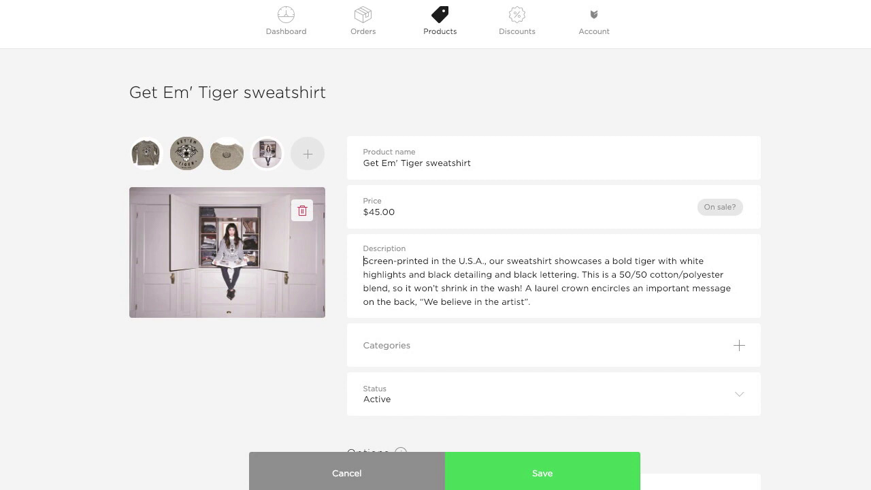
# Assign the product to the Sweatshirts category and create and save a new category named Logos
pyautogui.click(409, 345)
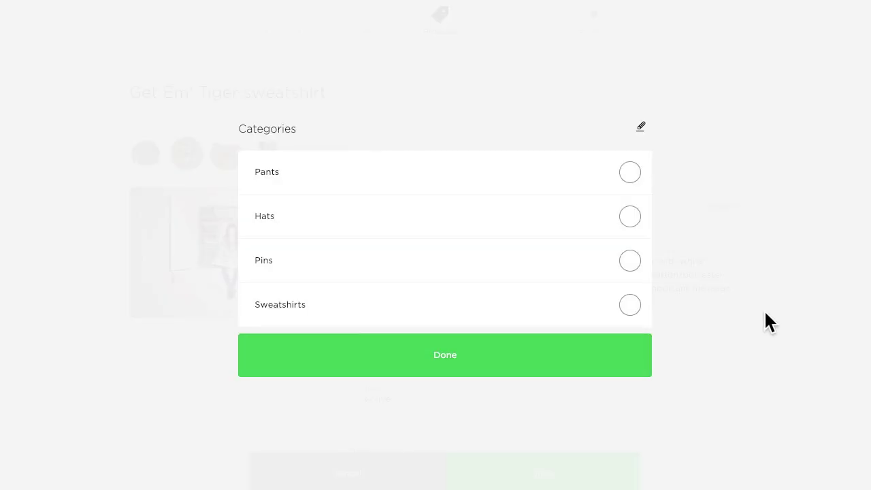
pyautogui.click(631, 307)
pyautogui.click(640, 127)
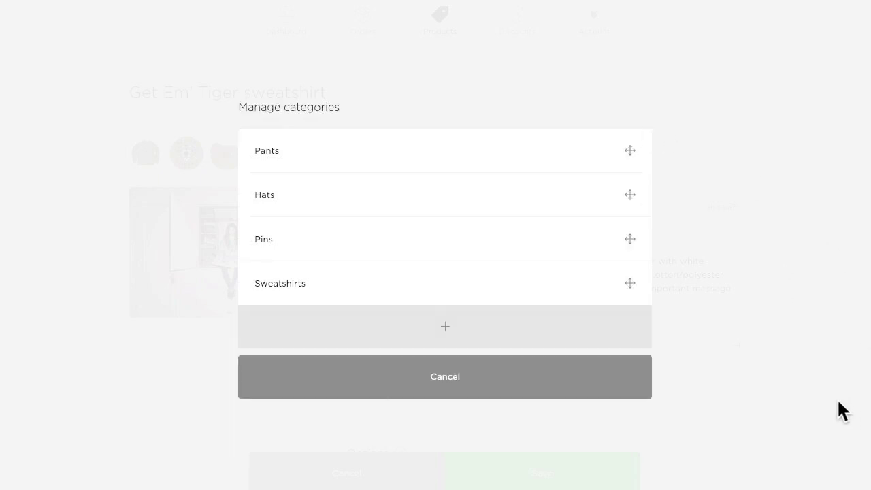
pyautogui.click(412, 332)
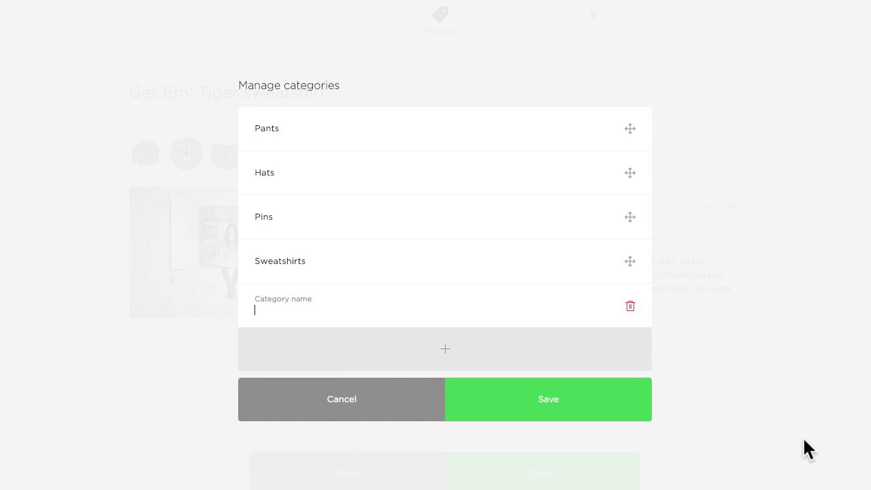
pyautogui.write('Logos')
pyautogui.click(536, 406)
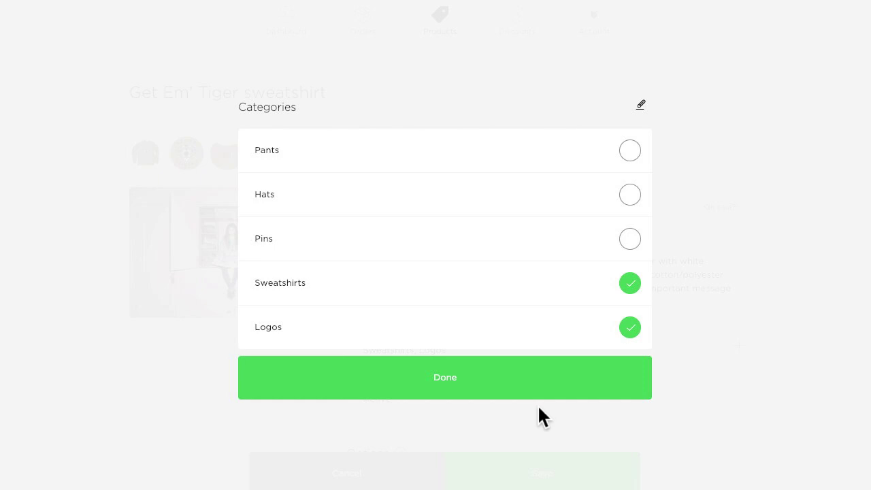
# Delete the Pins category, reorder the rest to Hats, Sweatshirts, Logos, Pants, and save the category changes
pyautogui.click(640, 104)
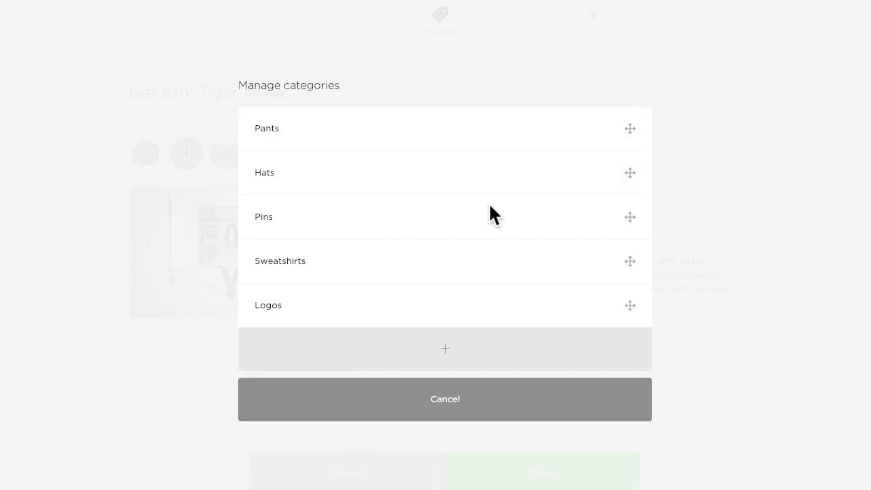
pyautogui.click(305, 221)
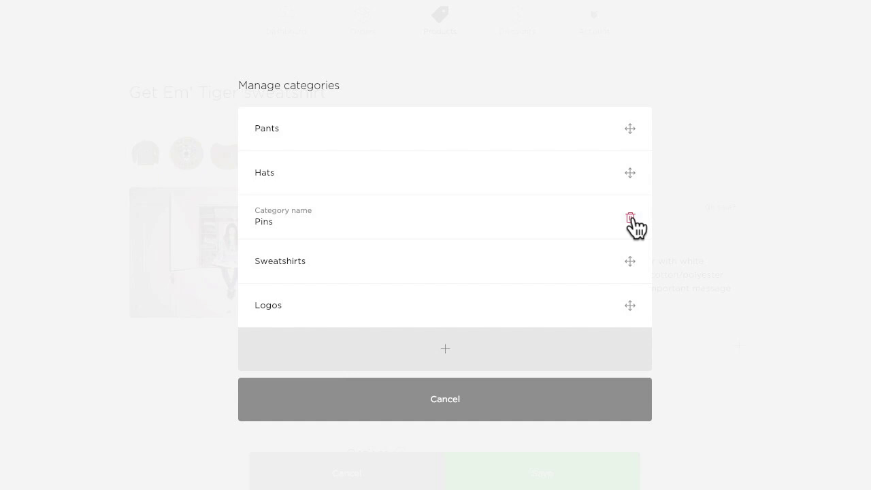
pyautogui.click(630, 218)
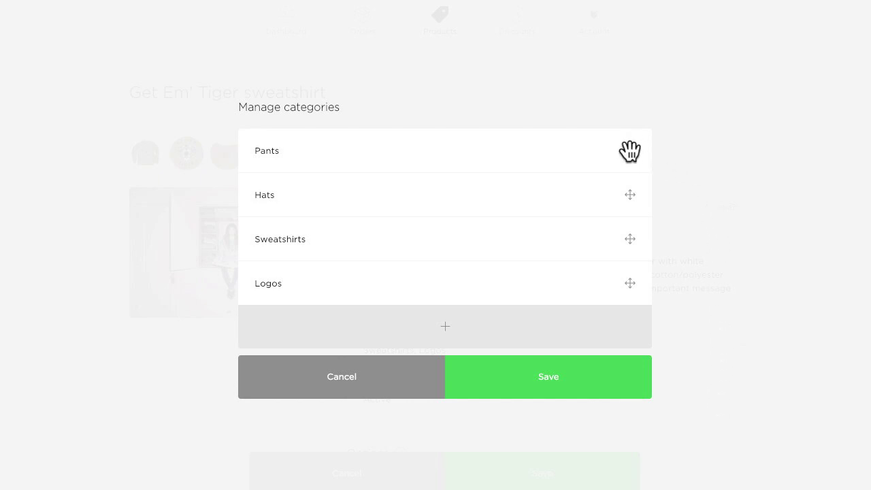
pyautogui.moveTo(630, 151); pyautogui.dragTo(631, 233)
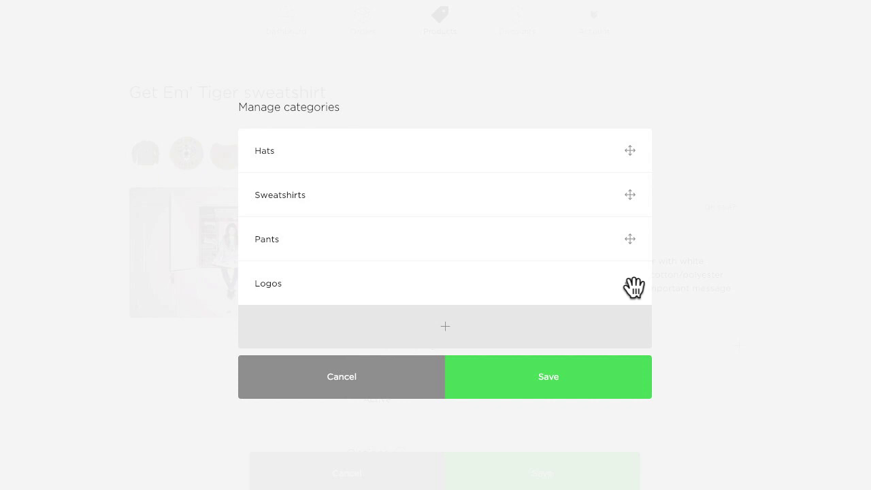
pyautogui.moveTo(631, 286); pyautogui.dragTo(632, 237)
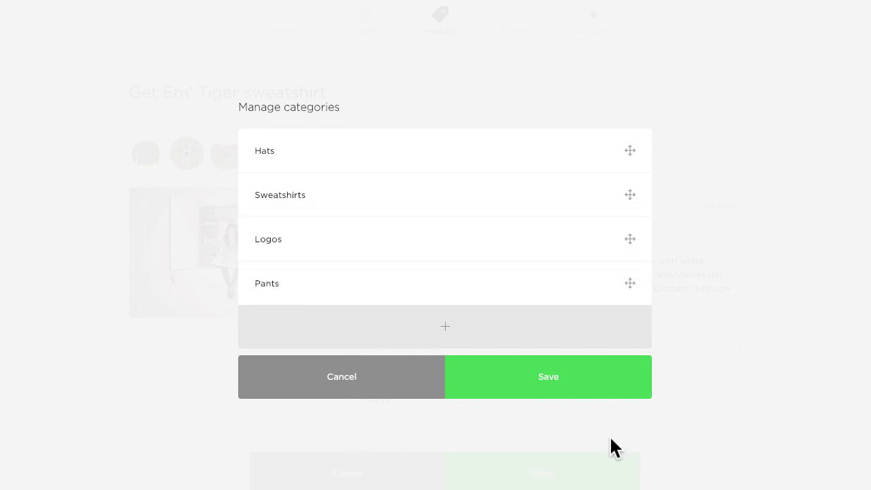
pyautogui.click(545, 381)
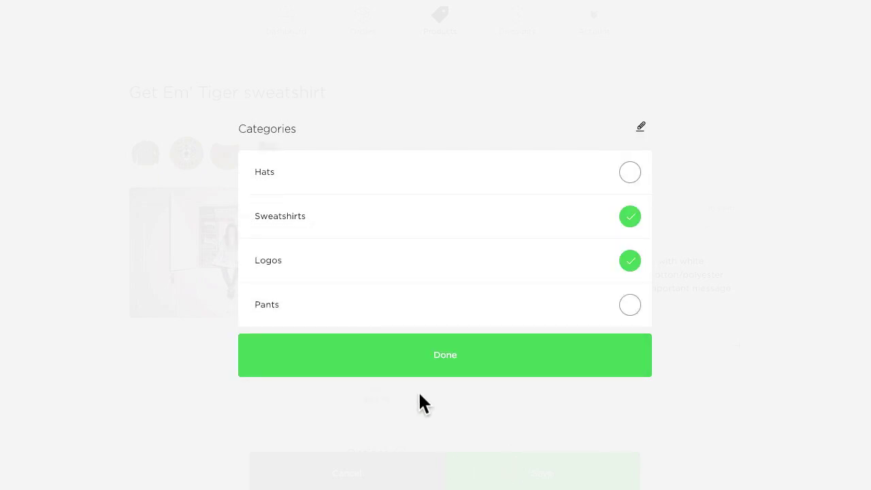
pyautogui.click(413, 373)
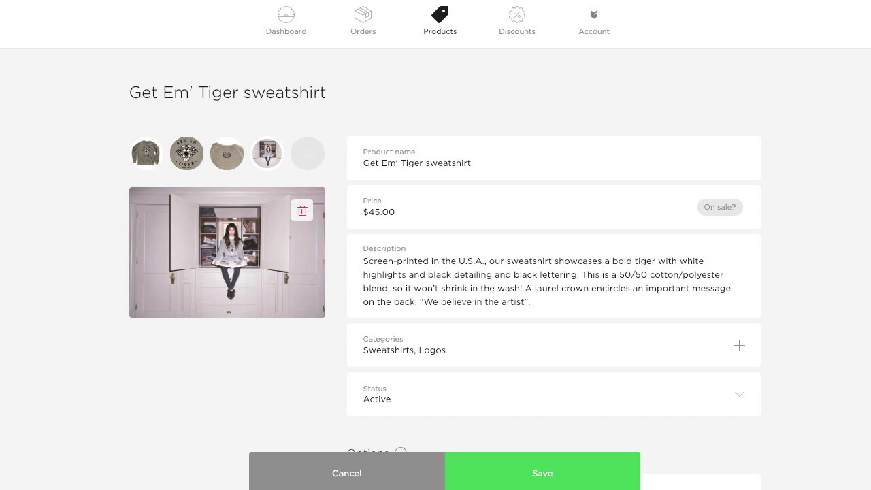
# Set the product status to Hidden, and change it to Sold Out
pyautogui.click(381, 400)
pyautogui.click(384, 409)
pyautogui.click(371, 394)
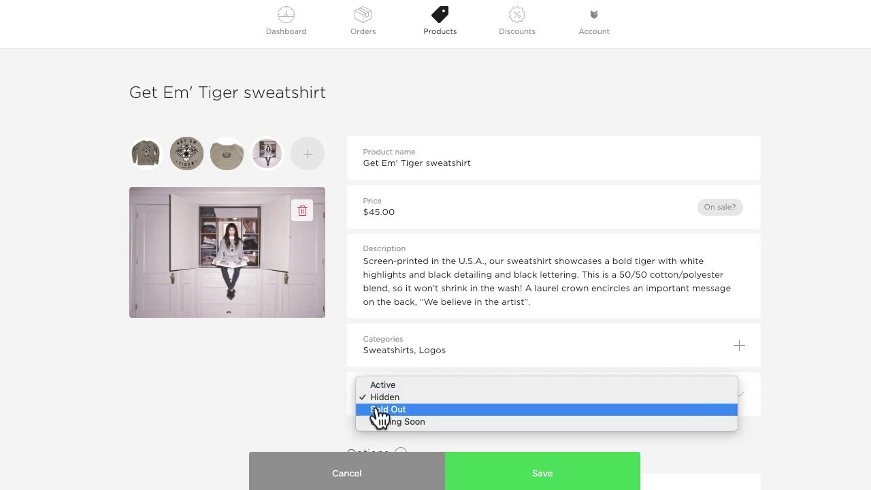
pyautogui.click(379, 415)
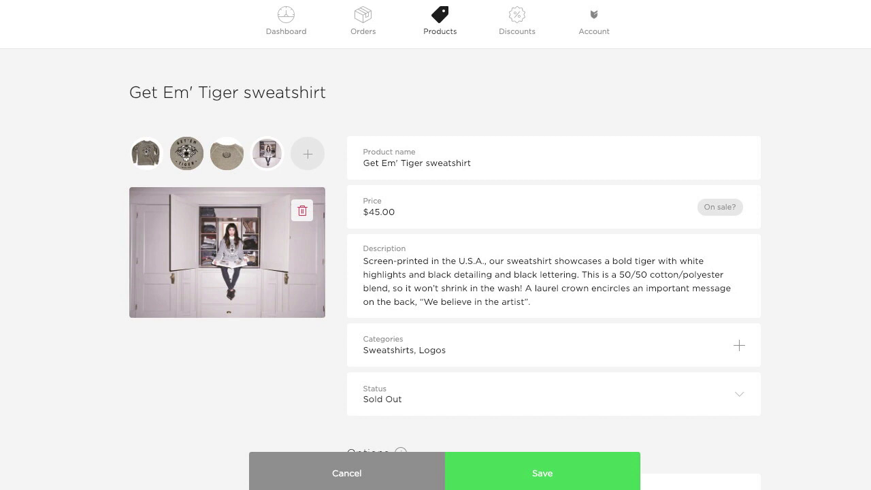
# Set the product status to Coming Soon, and return it to Active
pyautogui.click(404, 407)
pyautogui.click(405, 411)
pyautogui.click(406, 399)
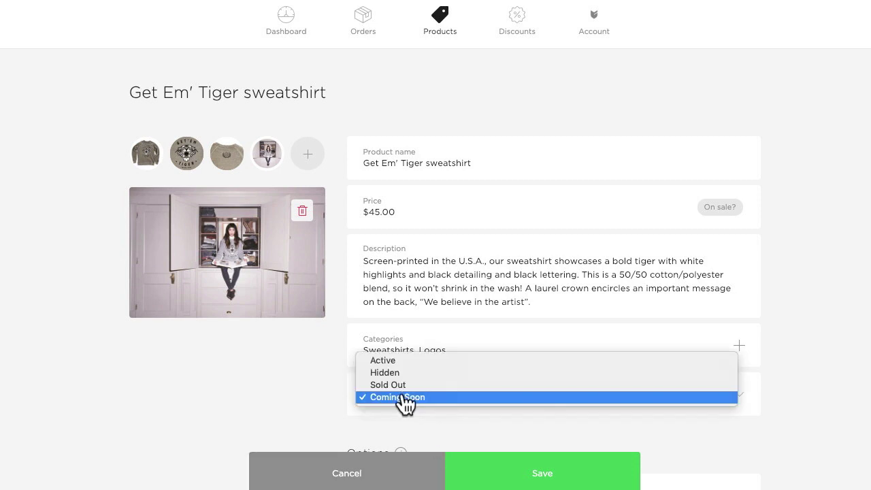
pyautogui.click(395, 362)
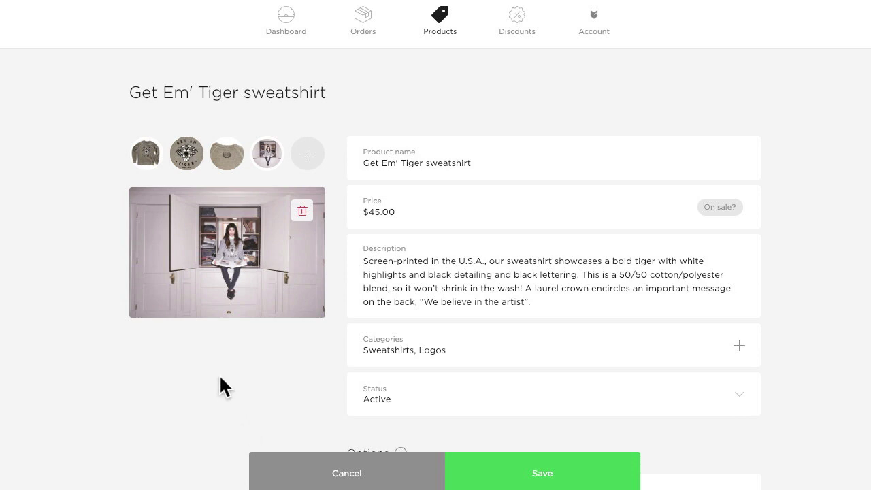
# Add three product options named Small/Grey, Medium/Grey and Large/Grey
pyautogui.scroll(-3, 220, 377)
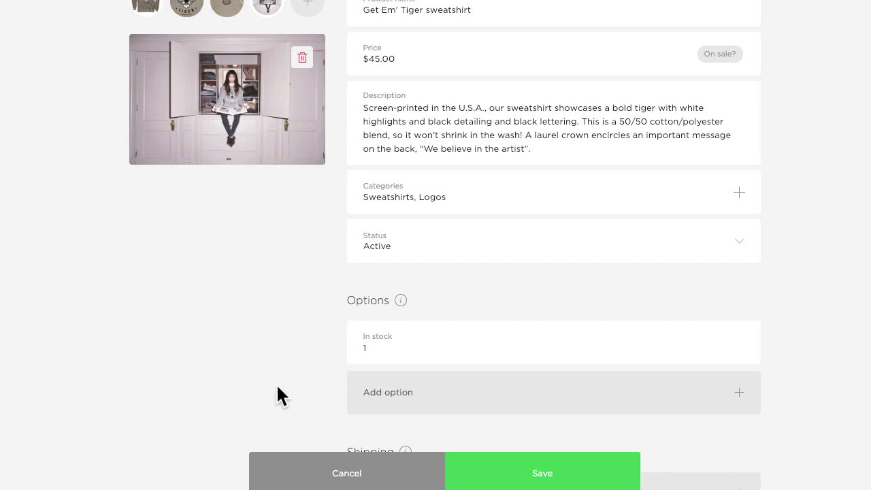
pyautogui.click(387, 401)
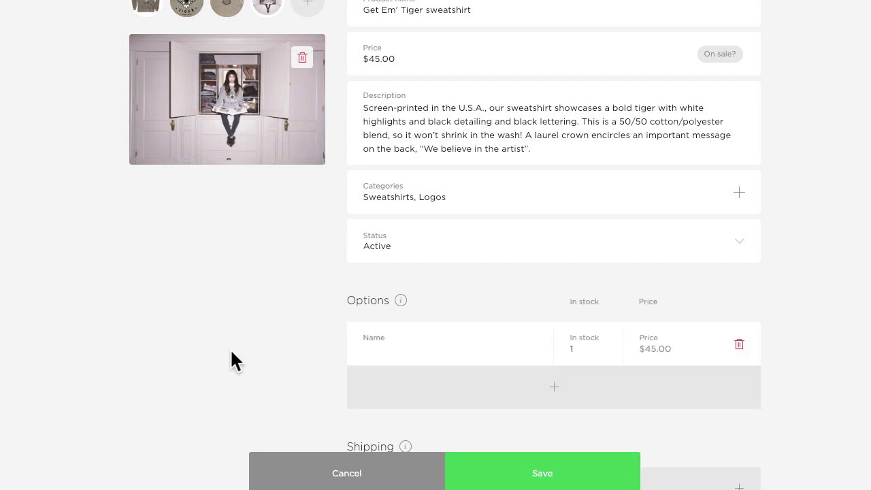
pyautogui.write('Small/')
pyautogui.write('Grey')
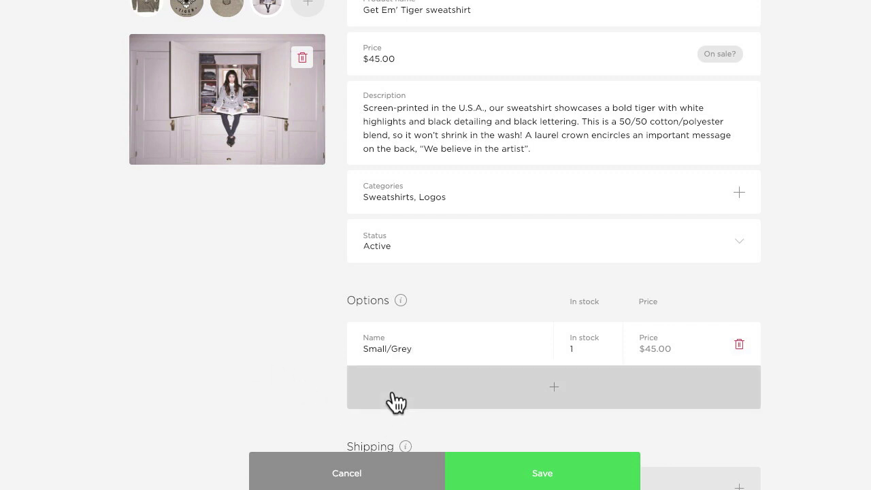
pyautogui.click(389, 401)
pyautogui.write('Medium/Grey')
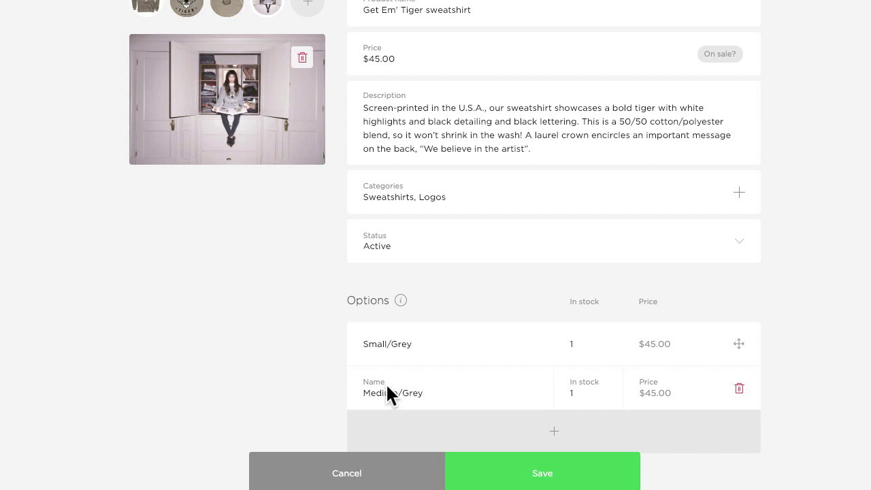
pyautogui.scroll(-3, 387, 386)
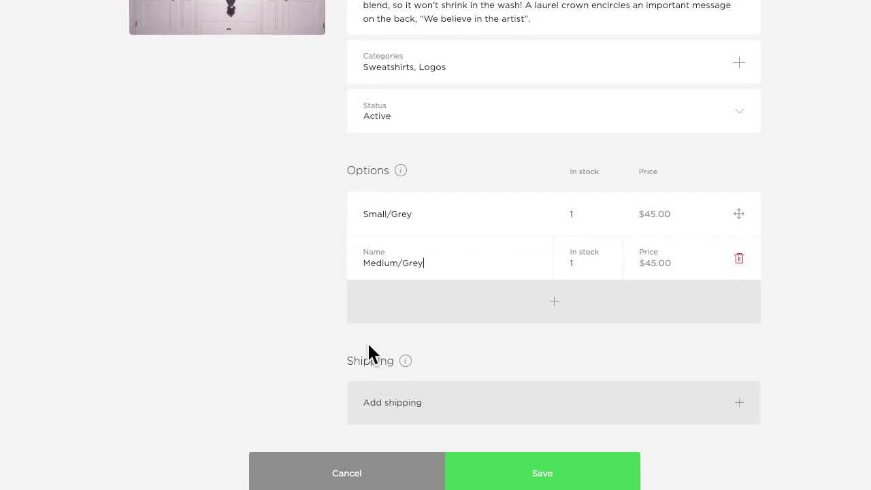
pyautogui.click(380, 314)
pyautogui.write('Large/Grey')
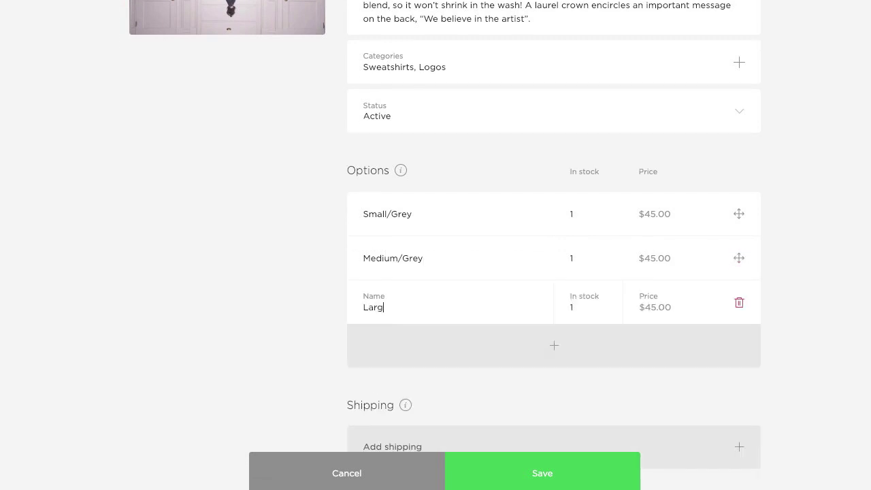
# Add three more product options named Small/Red, Medium/Red and Large/Red
pyautogui.click(422, 355)
pyautogui.write('Small/Red')
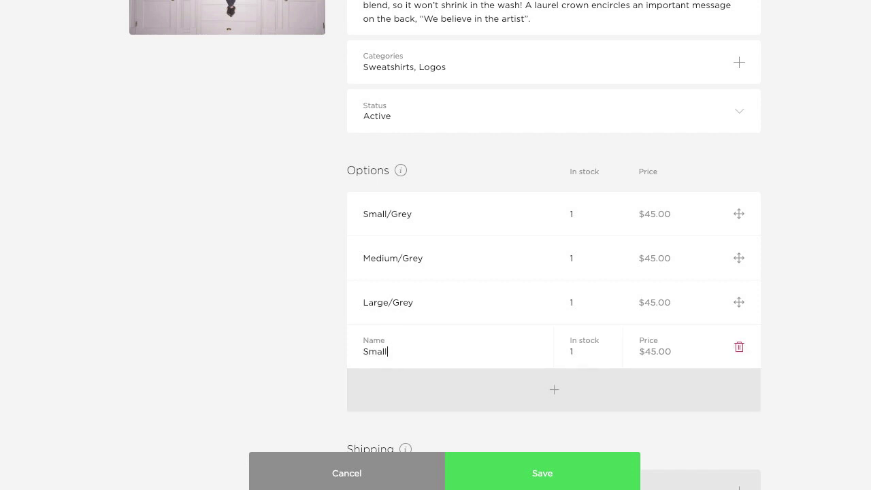
pyautogui.click(388, 379)
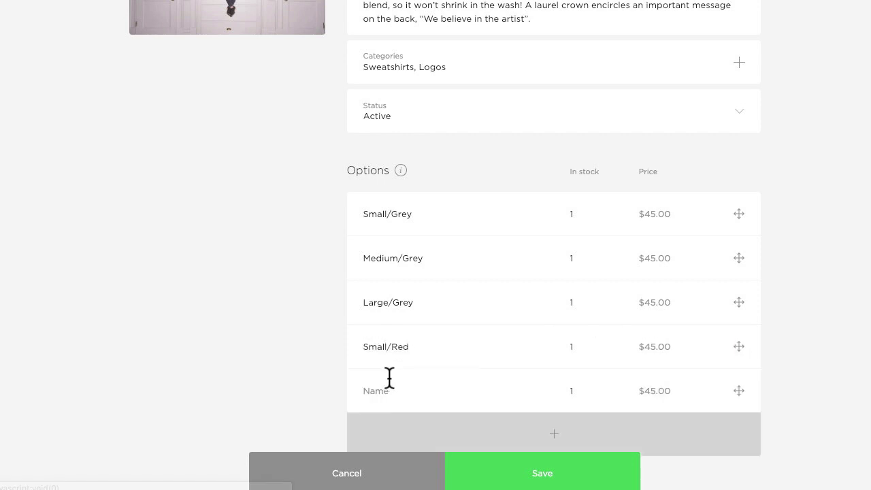
pyautogui.write('Medium?')
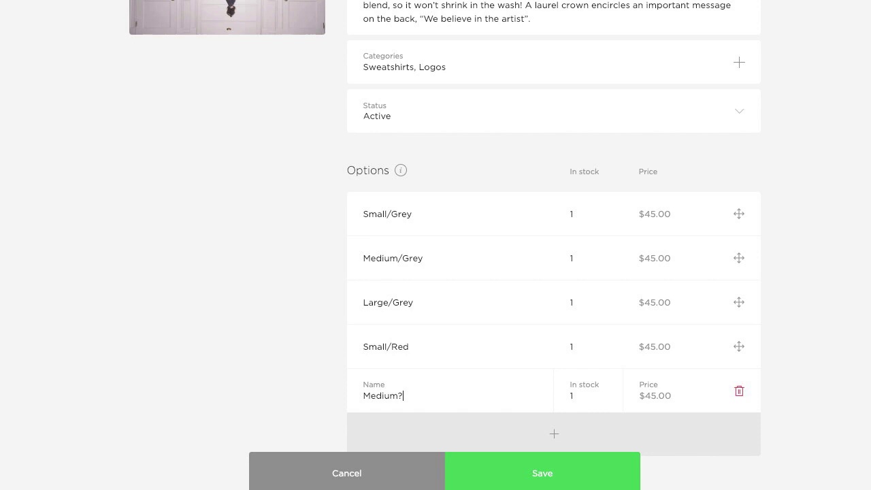
pyautogui.write('red')
pyautogui.scroll(-1, 553, 227)
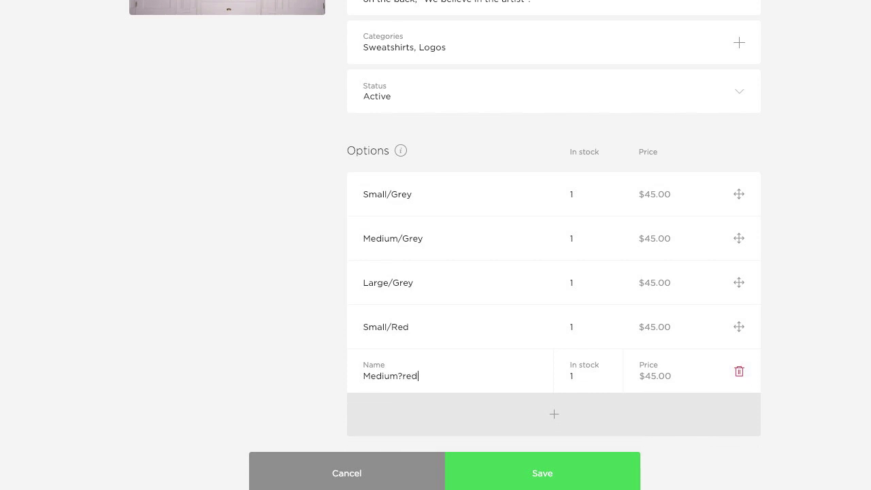
pyautogui.press('BackSpace')
pyautogui.press('BackSpace')
pyautogui.press('BackSpace')
pyautogui.press('BackSpace')
pyautogui.write('./')
pyautogui.press('BackSpace')
pyautogui.press('BackSpace')
pyautogui.write('?')
pyautogui.press('BackSpace')
pyautogui.write('/Red')
pyautogui.click(397, 406)
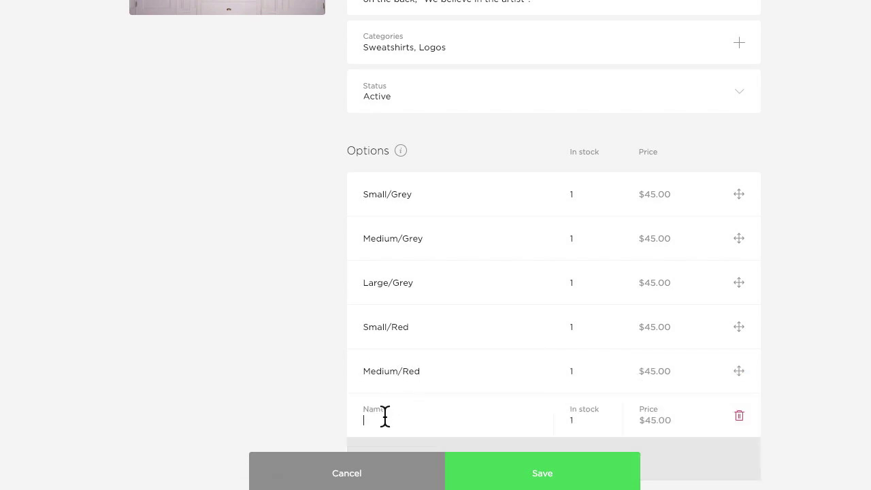
pyautogui.write('Large/Red')
# Set the stock quantities to 25 for Small/Grey, 35 for Medium/Grey and 30 for Large/Grey
pyautogui.click(590, 196)
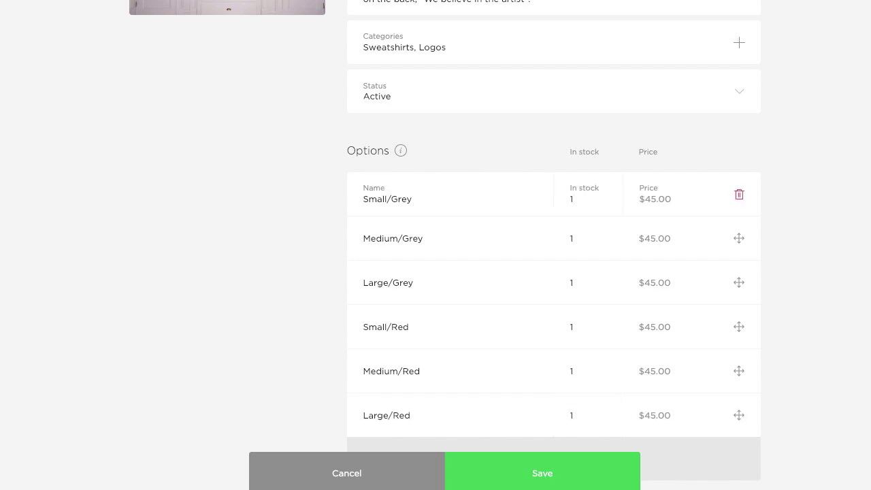
pyautogui.write('25')
pyautogui.click(590, 241)
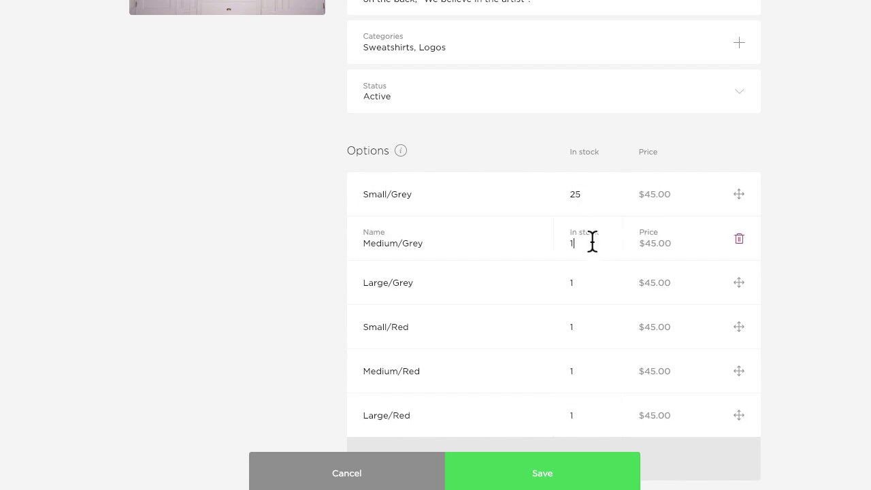
pyautogui.write('35')
pyautogui.click(589, 284)
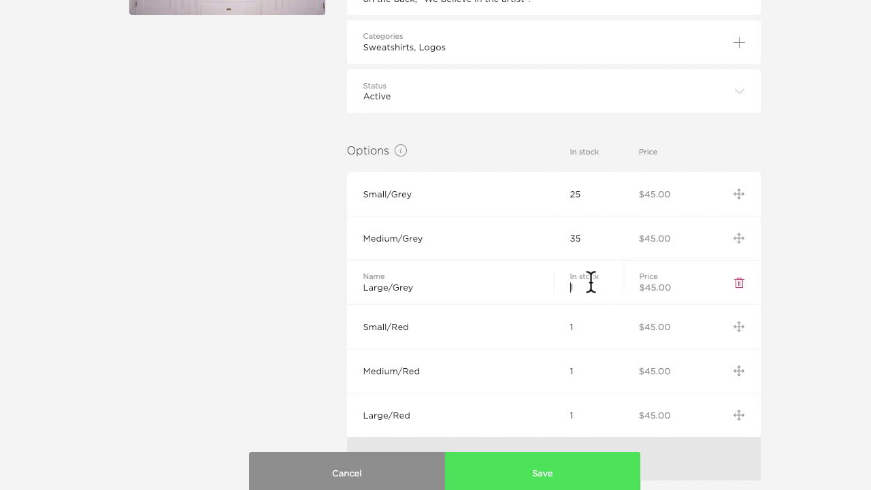
pyautogui.write('30')
# Add a shipping rate for the United States and set its alone price to $5.00
pyautogui.scroll(-5, 155, 369)
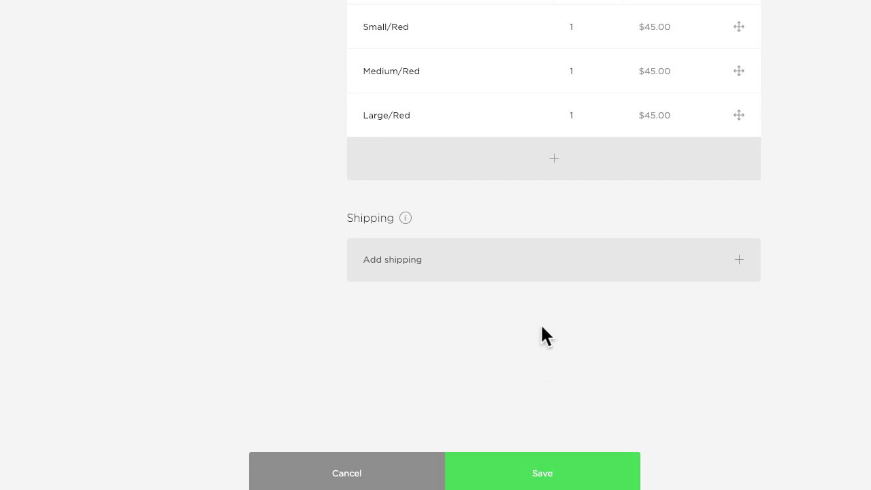
pyautogui.click(497, 267)
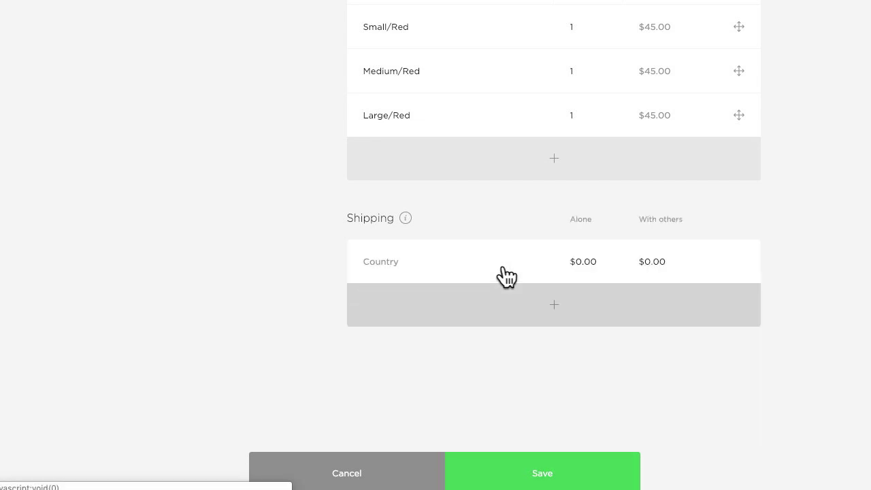
pyautogui.click(382, 262)
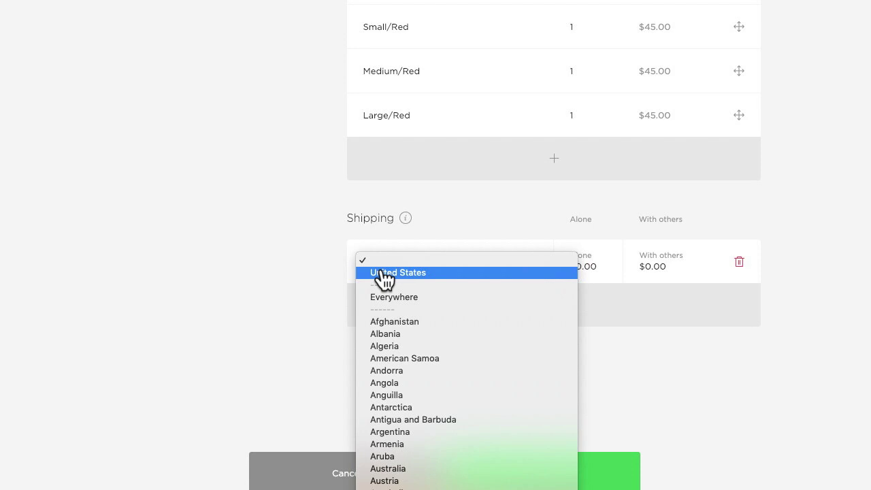
pyautogui.click(384, 274)
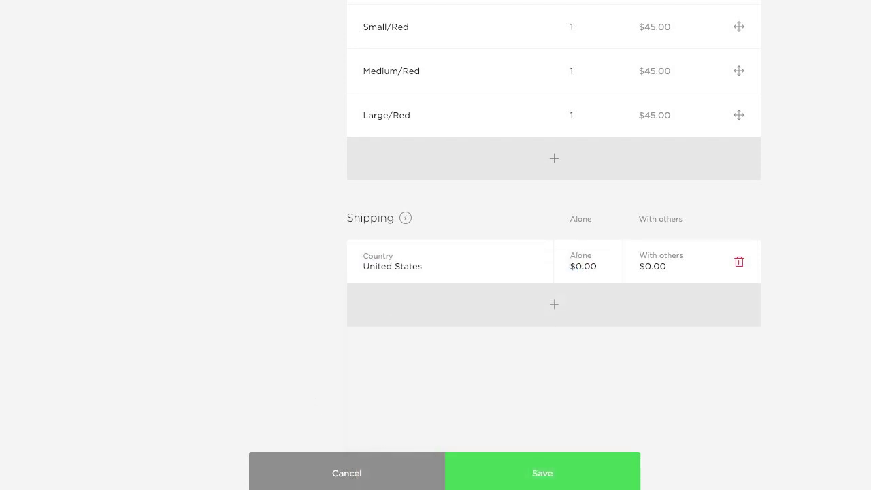
pyautogui.click(579, 266)
pyautogui.write('5')
# Set the United States shipping price with other items to $2.00
pyautogui.click(651, 267)
pyautogui.press('BackSpace')
pyautogui.press('BackSpace')
pyautogui.press('Delete')
pyautogui.write('2')
pyautogui.scroll(-1, 725, 379)
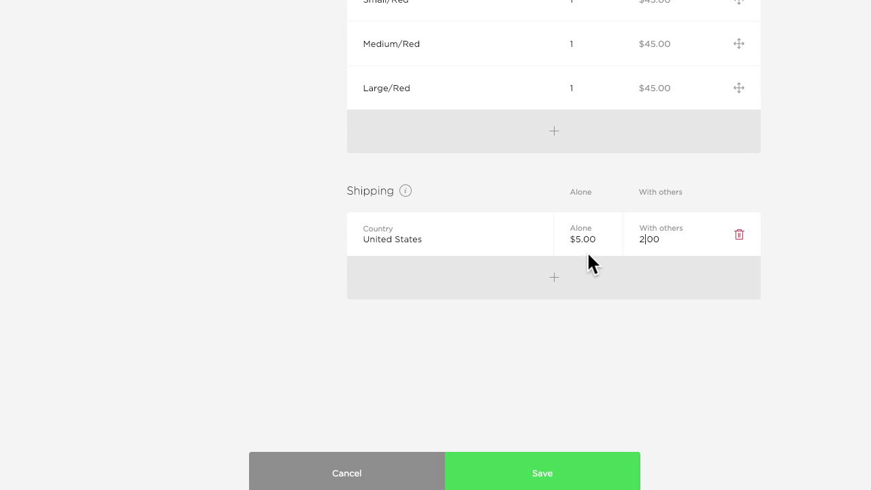
pyautogui.write('.')
# Add a second shipping rate covering Everywhere else
pyautogui.click(540, 293)
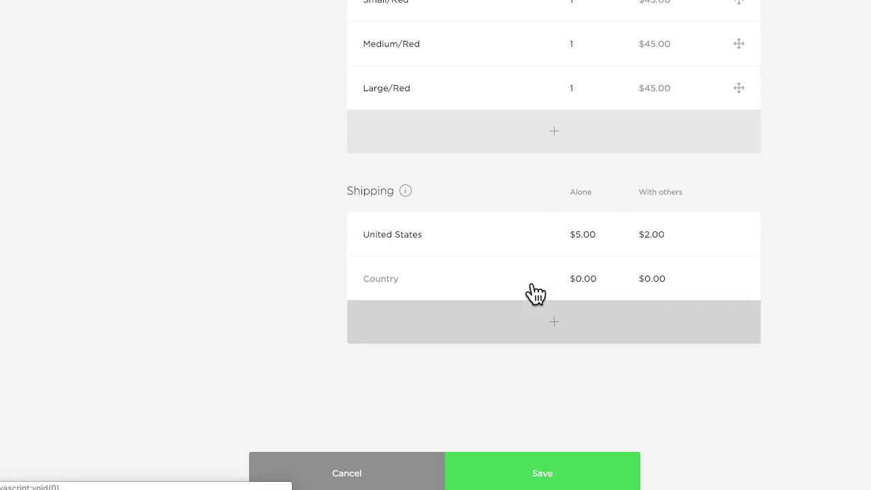
pyautogui.click(392, 285)
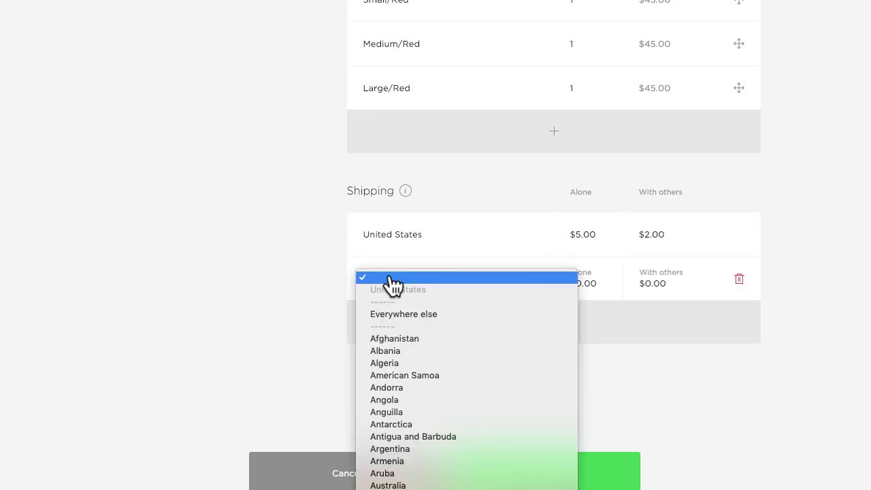
pyautogui.click(395, 324)
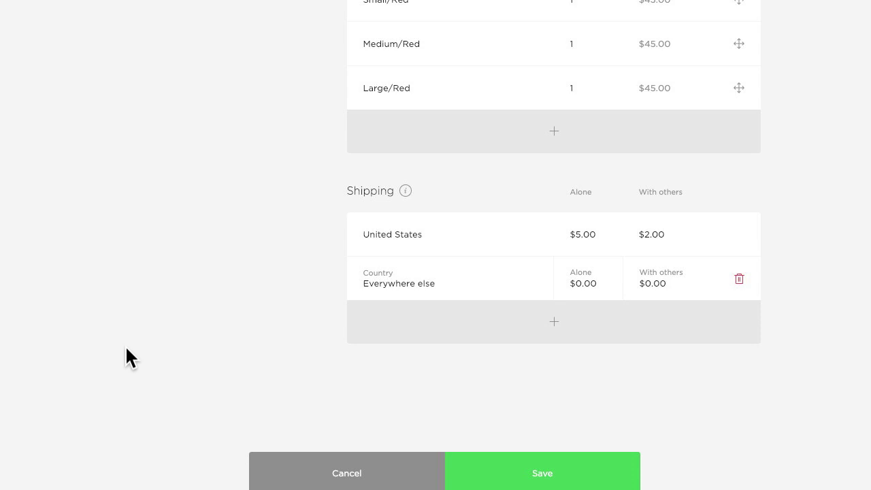
pyautogui.click(380, 291)
pyautogui.scroll(-20, 408, 389)
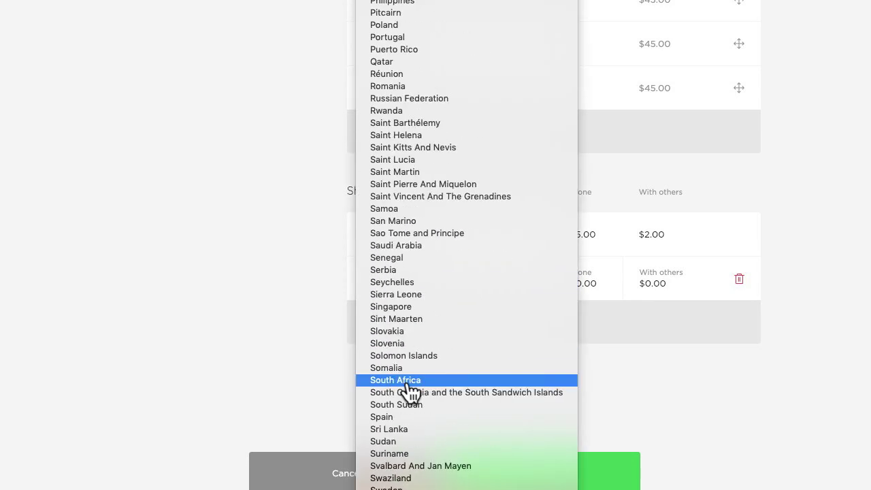
pyautogui.scroll(20, 408, 389)
pyautogui.click(243, 389)
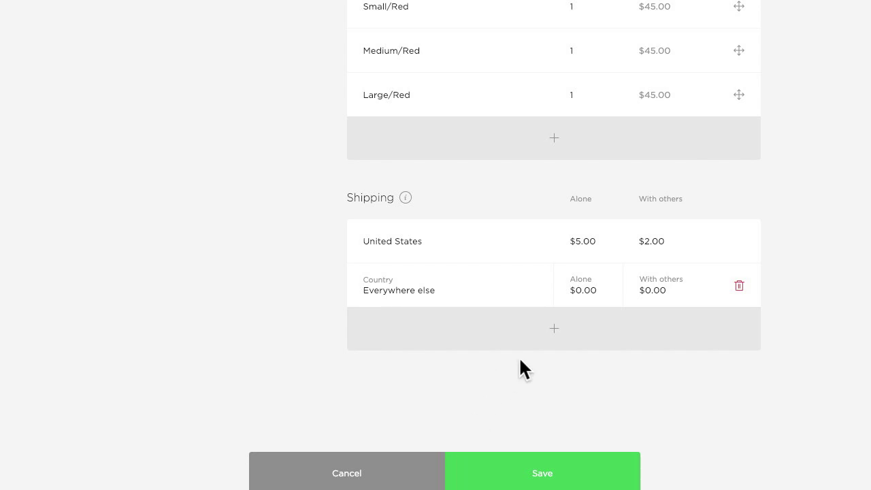
# Set the Everywhere else shipping prices to $10.00 alone and $5.00 with others
pyautogui.click(574, 288)
pyautogui.write('1')
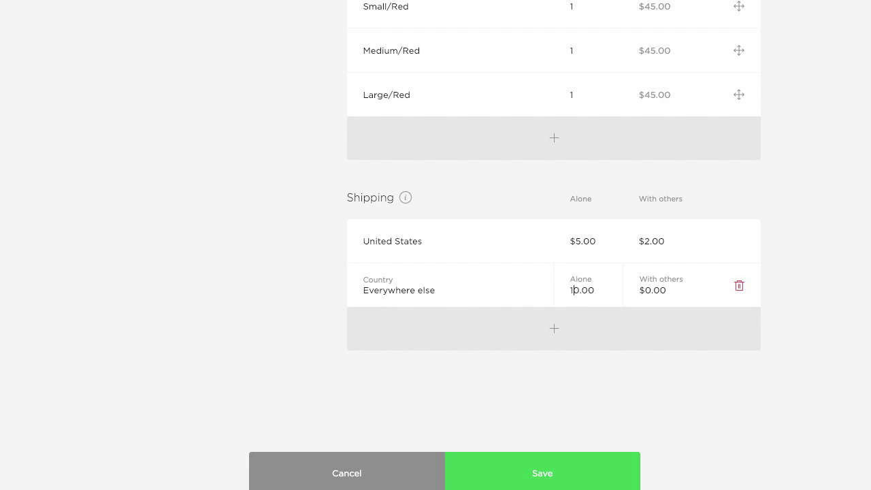
pyautogui.click(646, 290)
pyautogui.write('5')
pyautogui.click(136, 182)
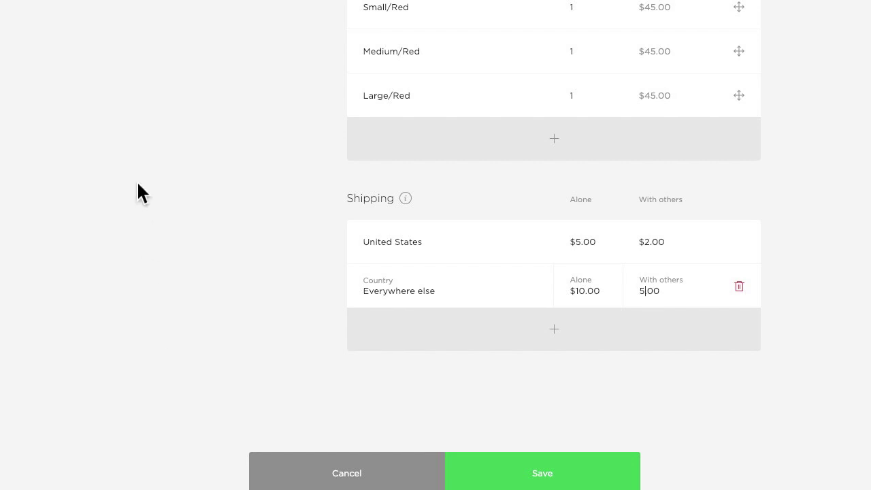
# Review the completed sweatshirt details and options, and save the new product
pyautogui.scroll(3, 137, 182)
pyautogui.scroll(-2, 137, 182)
pyautogui.scroll(4, 136, 182)
pyautogui.scroll(2, 137, 184)
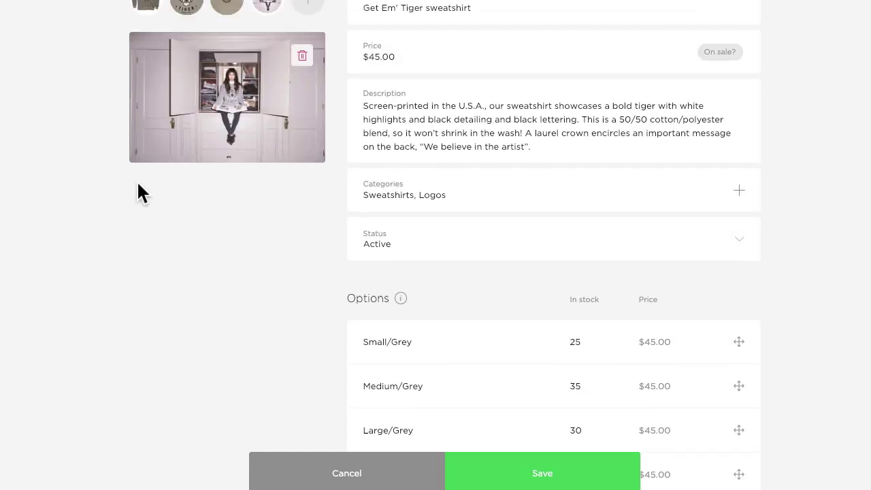
pyautogui.scroll(1, 123, 265)
pyautogui.scroll(1, 122, 294)
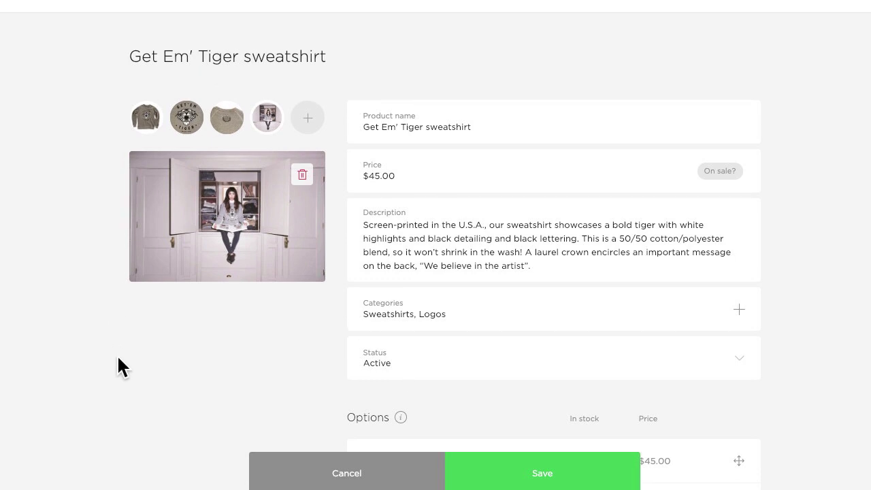
pyautogui.scroll(-4, 116, 353)
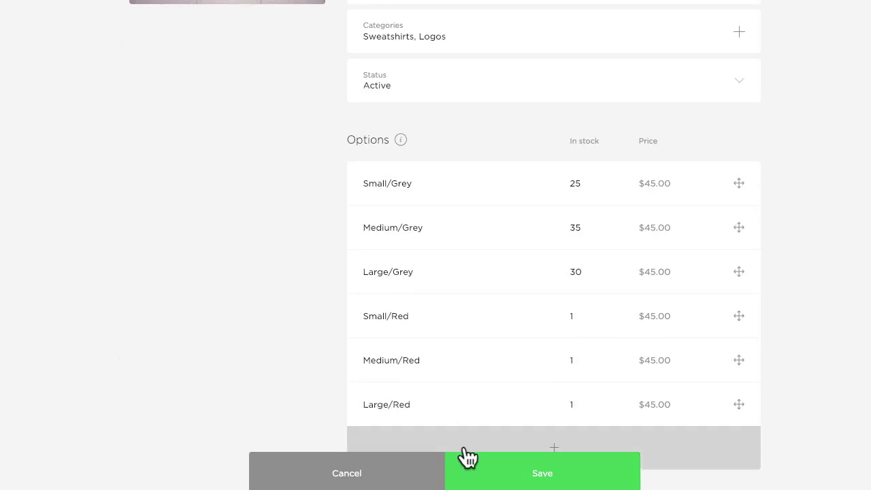
pyautogui.click(478, 476)
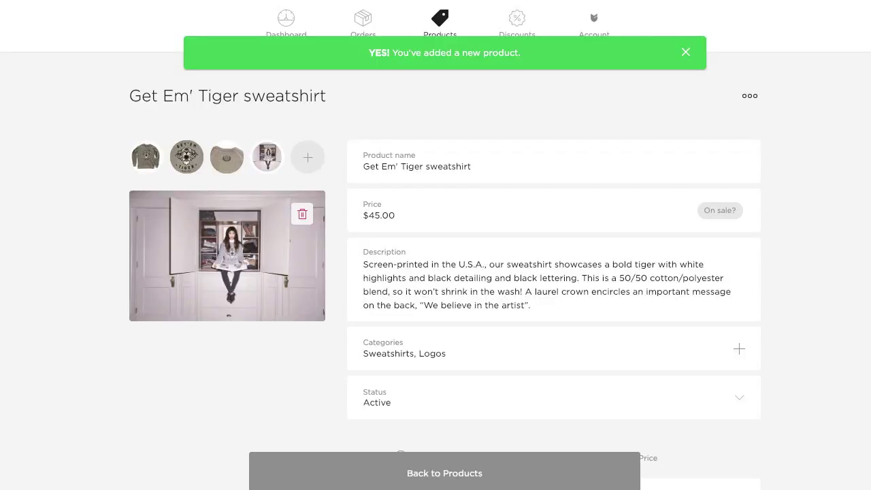
pyautogui.click(399, 476)
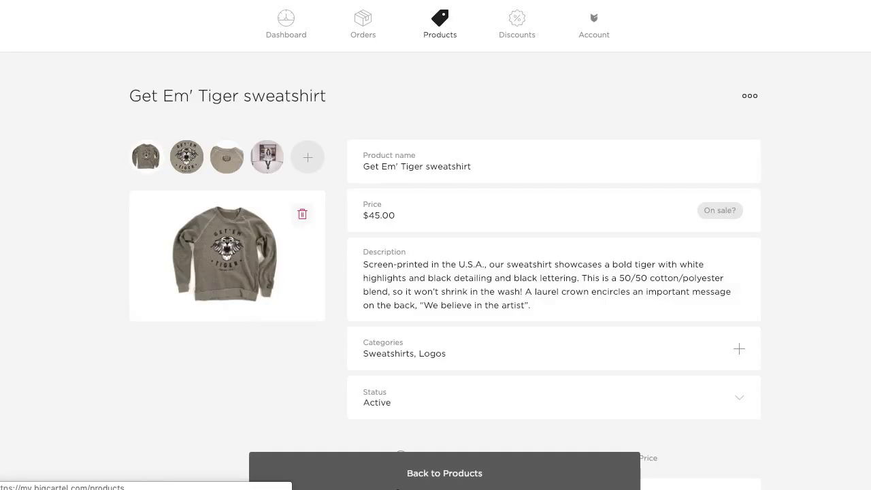
# Copy the Get Em' Tiger sweatshirt product and name the copy Union Tee
pyautogui.click(748, 104)
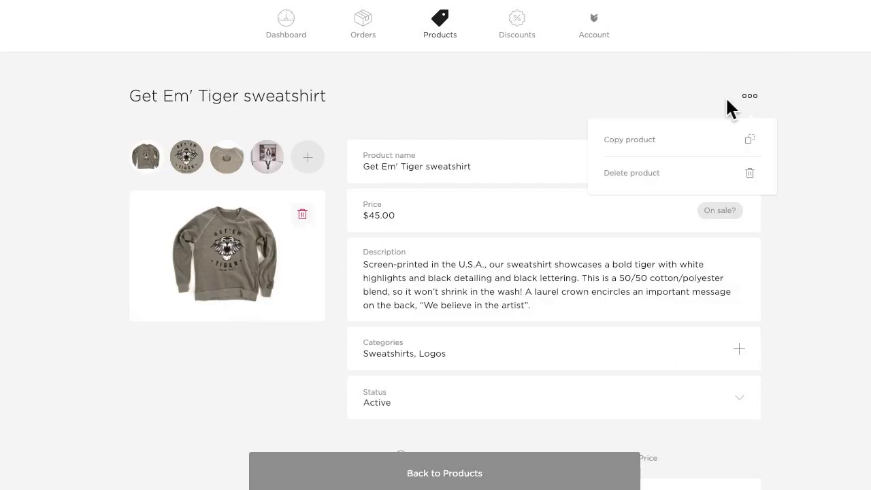
pyautogui.click(643, 139)
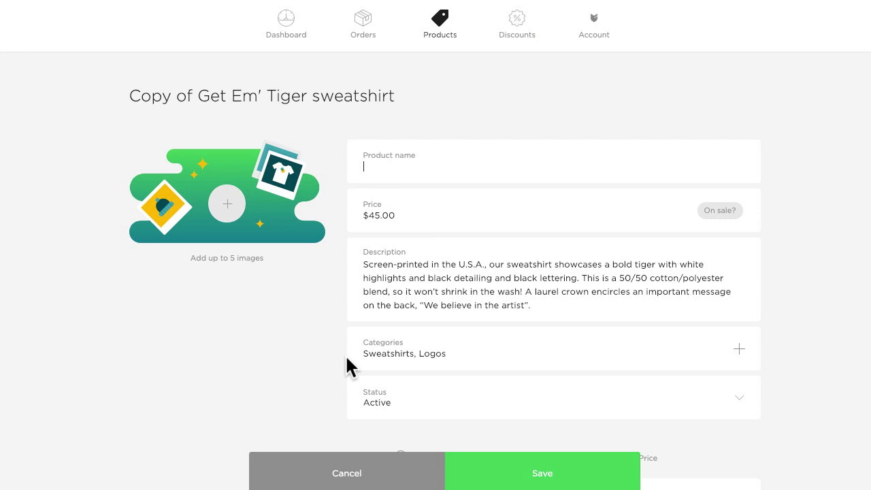
pyautogui.write('Union Tee')
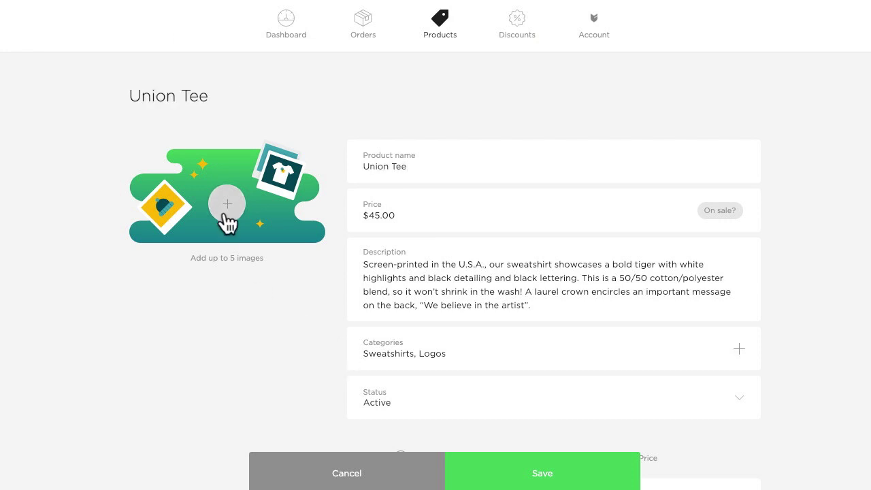
# Add the image UnionTeeClip.jpg to the Union Tee, save the new product and return to the product list
pyautogui.click(225, 211)
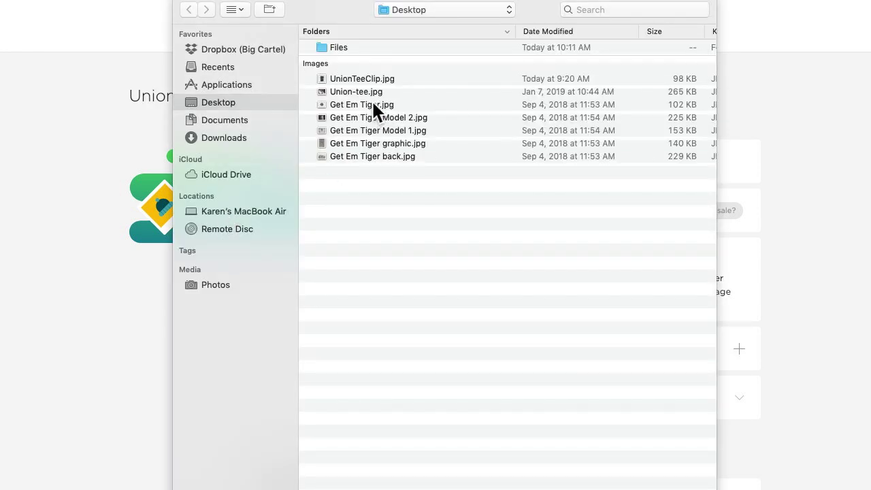
pyautogui.doubleClick(359, 78)
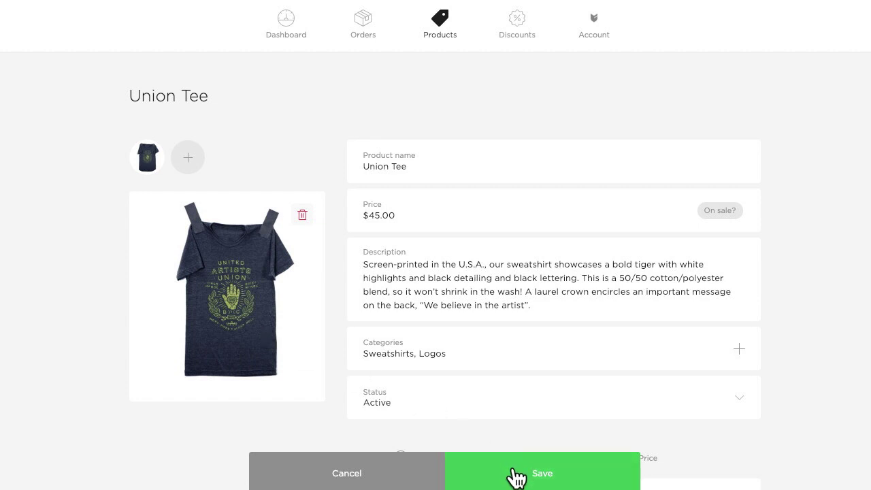
pyautogui.click(515, 476)
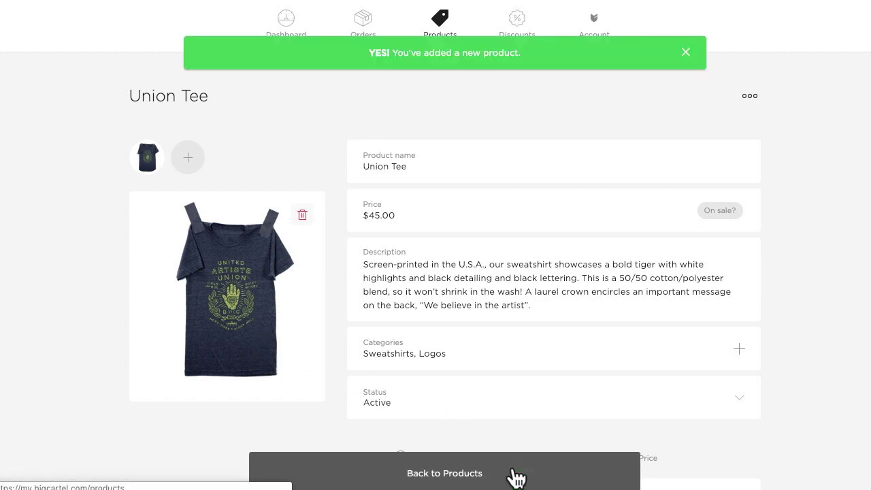
pyautogui.click(514, 476)
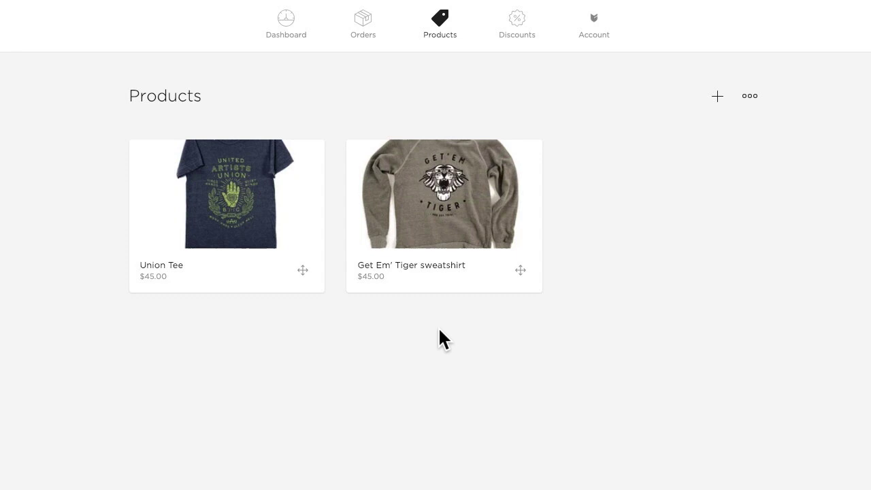
# Start a bulk edit and select both the Union Tee and the Get Em' Tiger sweatshirt
pyautogui.click(750, 100)
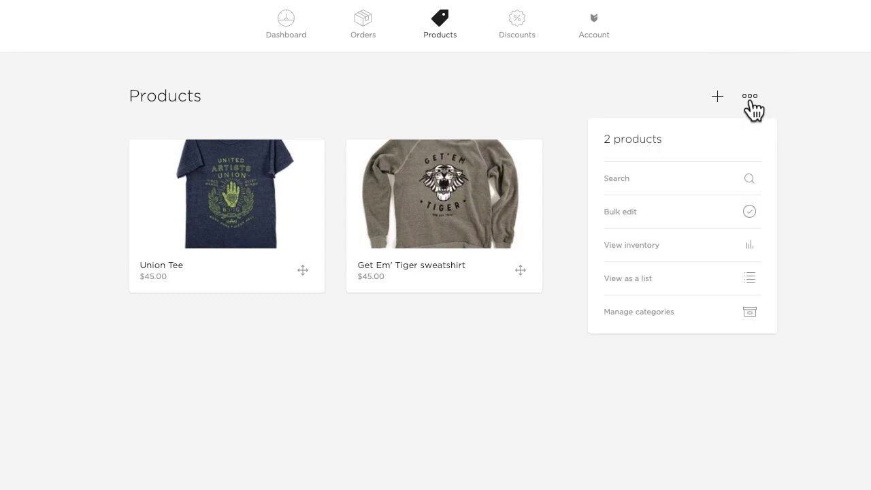
pyautogui.click(631, 212)
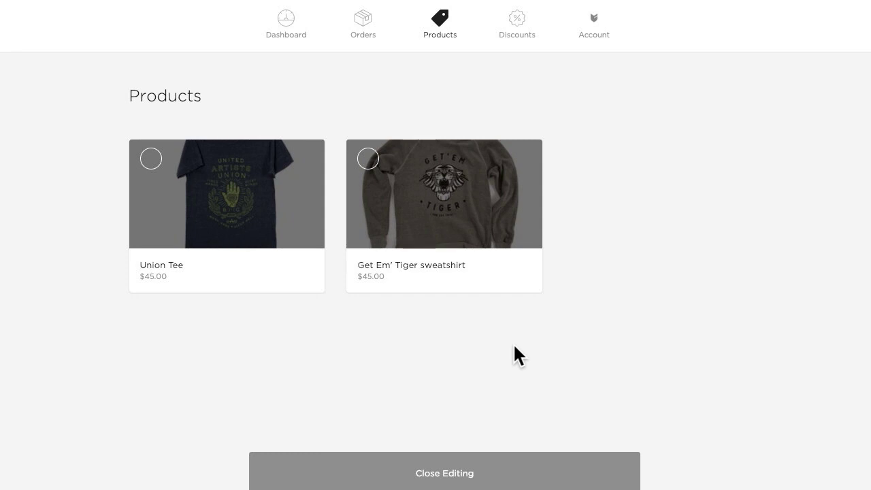
pyautogui.click(208, 220)
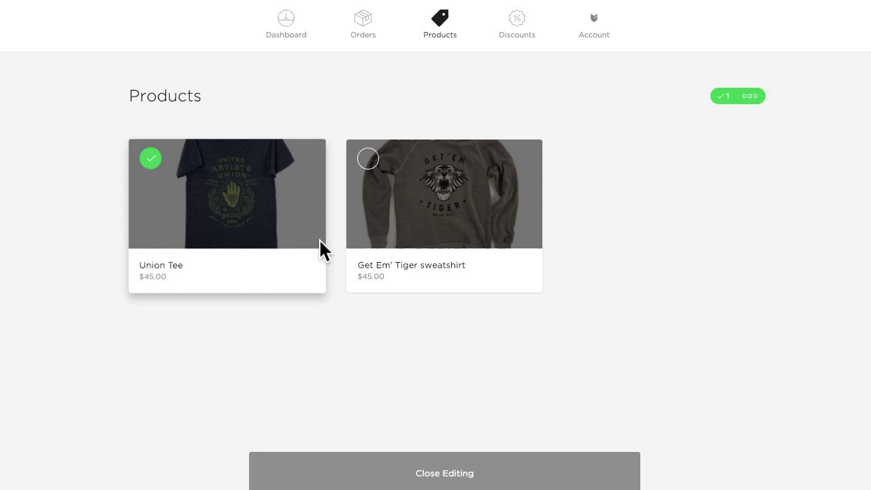
pyautogui.click(430, 212)
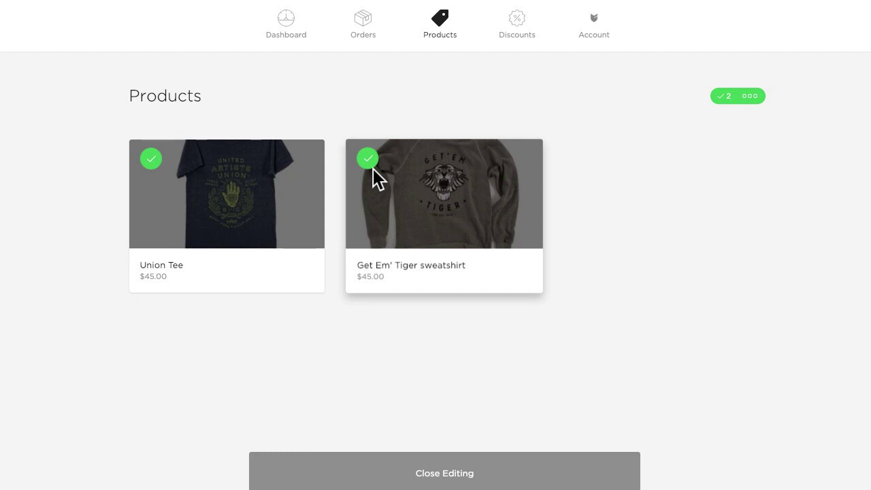
# Set the selected products' Everywhere else shipping to $13.00 alone and $7.00 with others, save it and finish the bulk edit
pyautogui.click(728, 108)
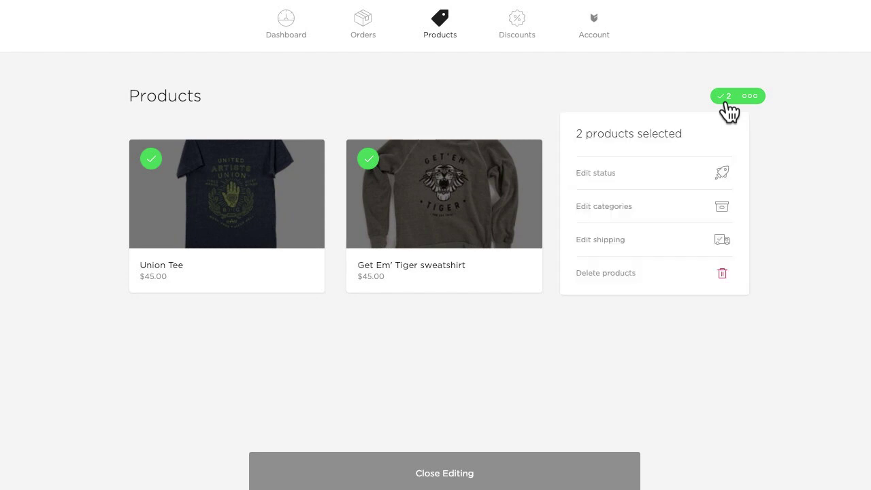
pyautogui.click(606, 240)
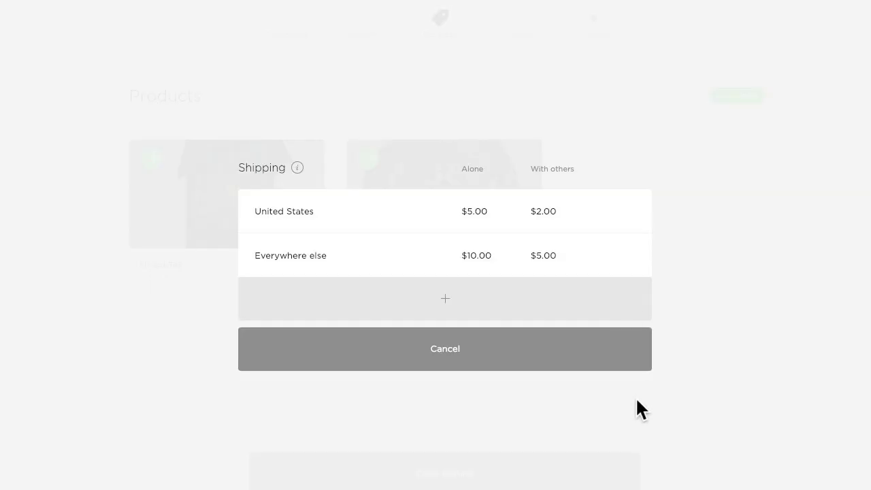
pyautogui.click(472, 261)
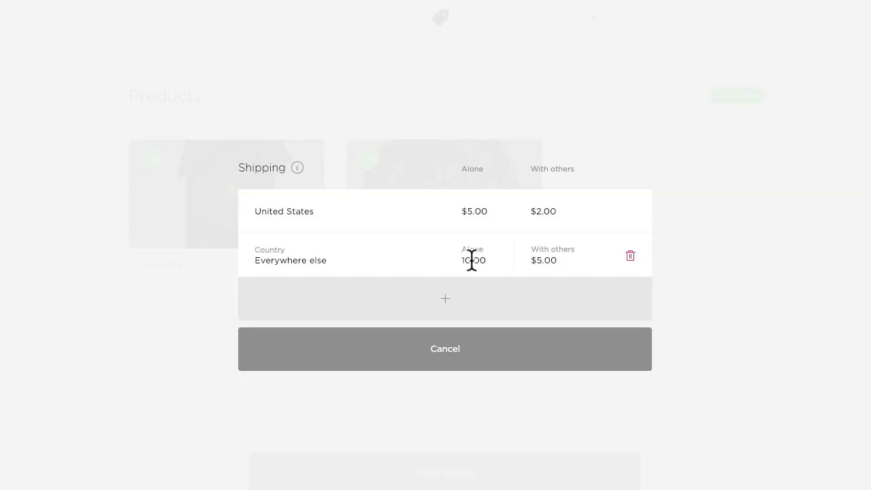
pyautogui.press('BackSpace')
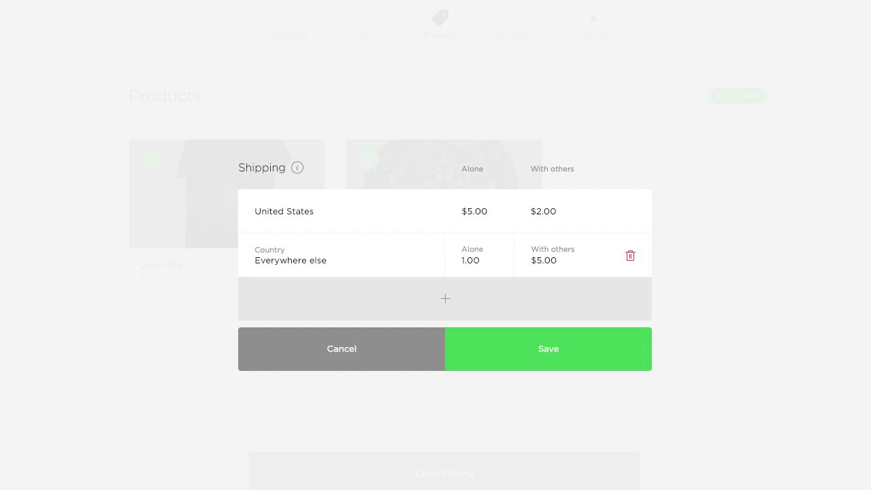
pyautogui.write('3')
pyautogui.click(542, 264)
pyautogui.press('BackSpace')
pyautogui.press('BackSpace')
pyautogui.write('7.0')
pyautogui.press('Delete')
pyautogui.click(535, 368)
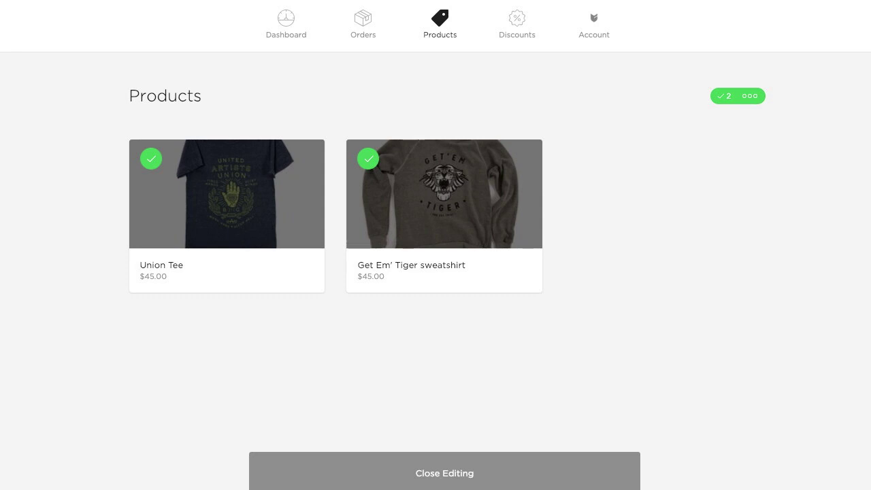
pyautogui.click(431, 472)
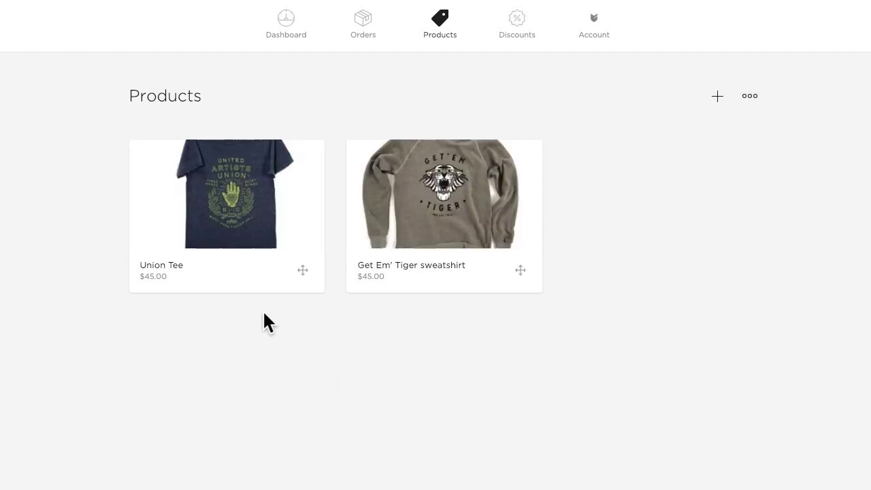
# Check the shipping prices in the Union Tee's product details and return to the product list
pyautogui.click(233, 239)
pyautogui.scroll(-8, 418, 325)
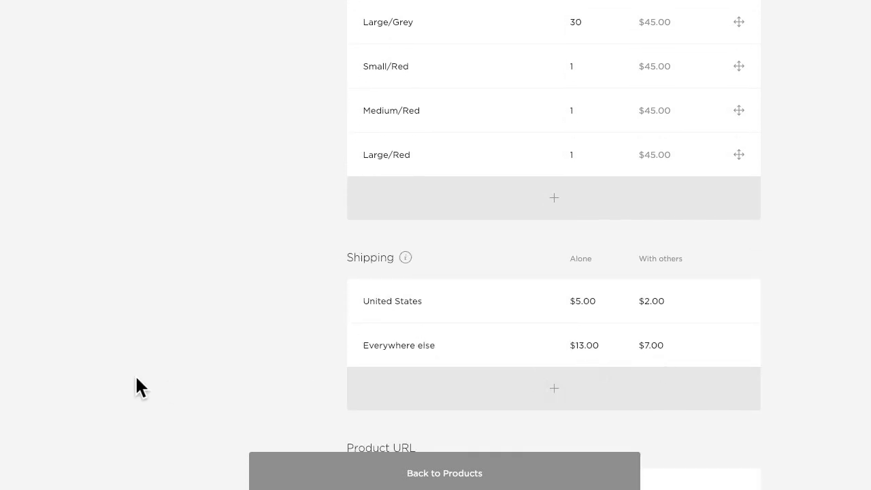
pyautogui.click(444, 472)
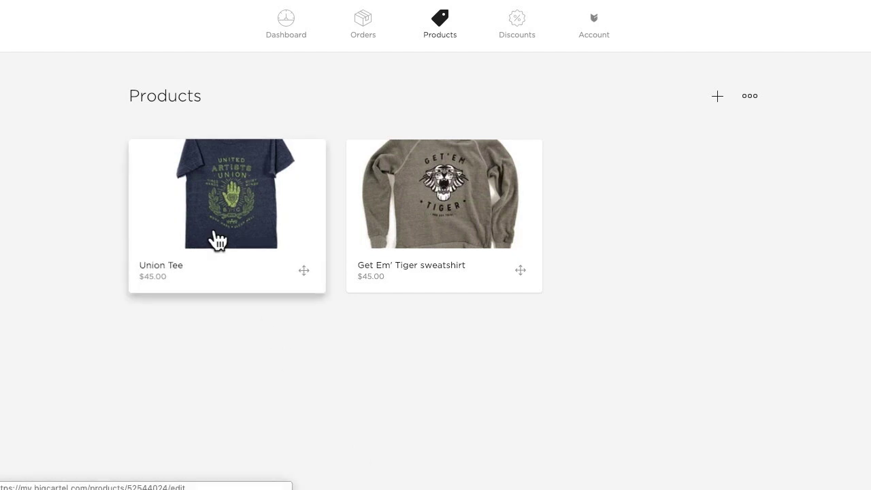
# Delete the Union Tee product from the shop
pyautogui.click(262, 293)
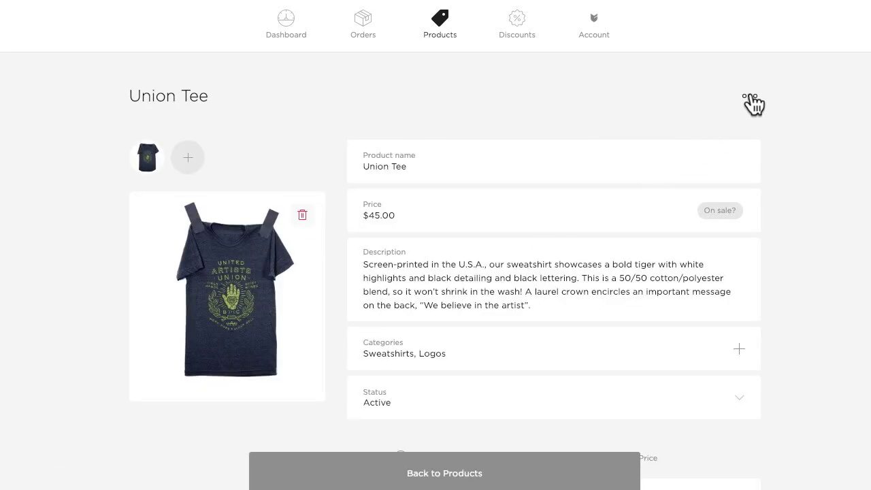
pyautogui.click(751, 99)
pyautogui.click(654, 174)
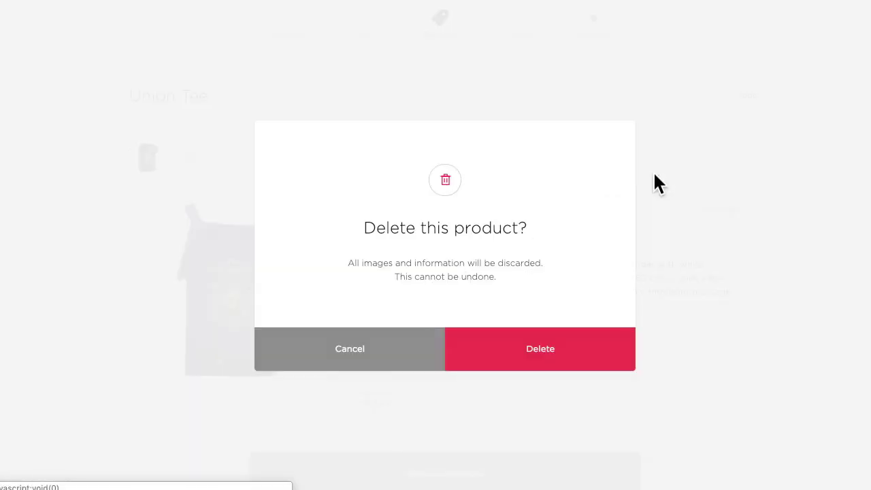
pyautogui.click(509, 349)
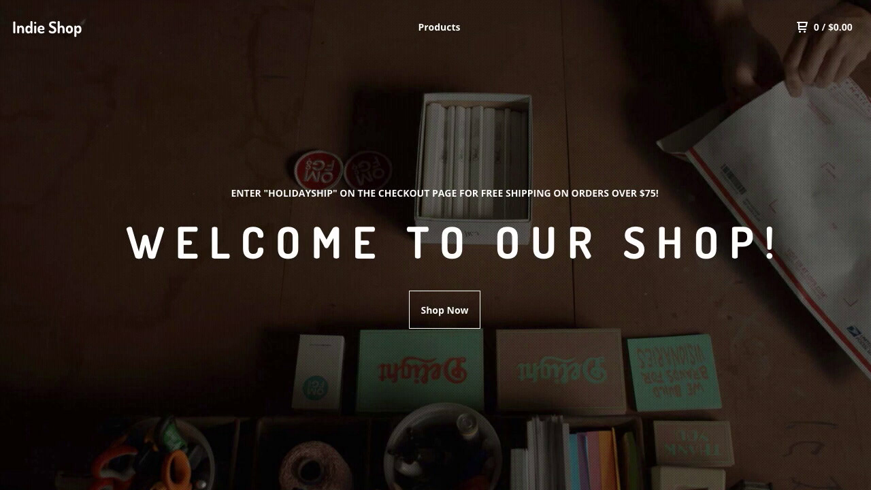
# Examine the Get Em' Tiger sweatshirt's images, price and description on the public Indie Shop storefront
pyautogui.click(427, 35)
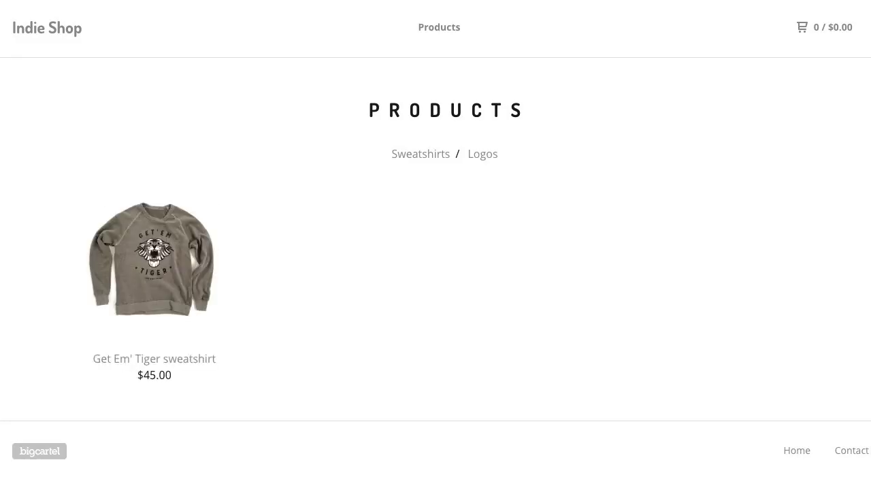
pyautogui.click(129, 294)
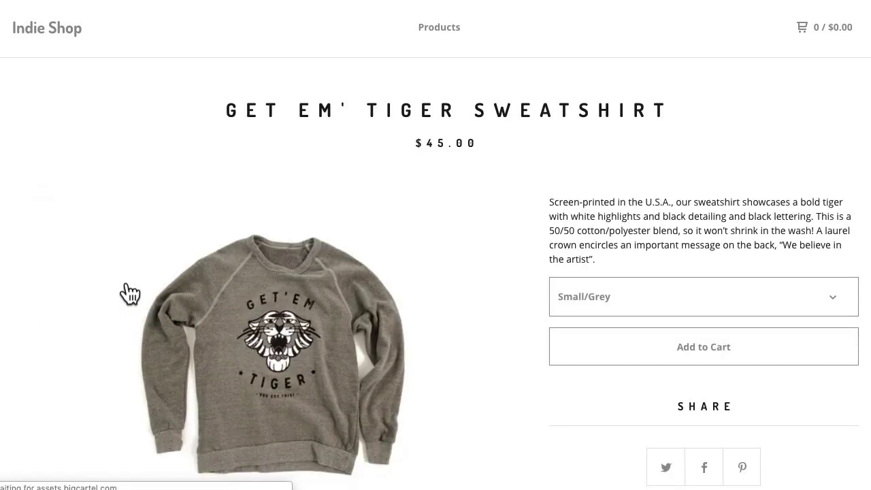
pyautogui.scroll(-5, 128, 293)
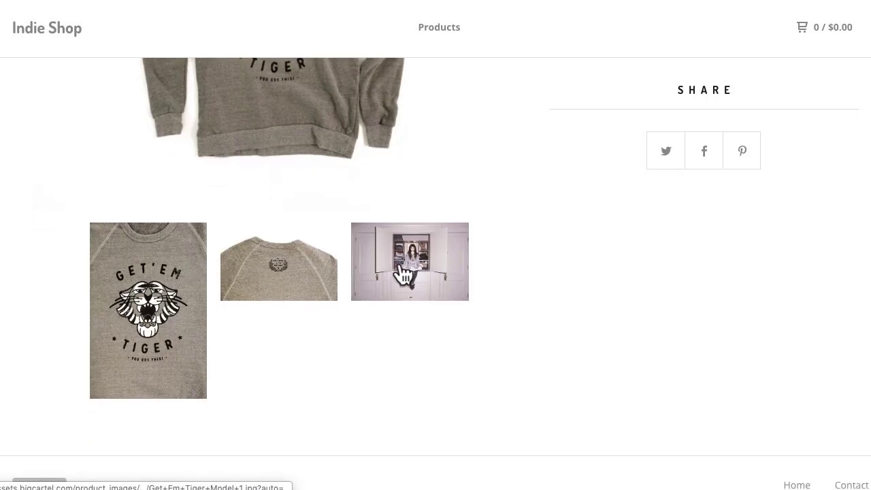
pyautogui.scroll(5, 553, 274)
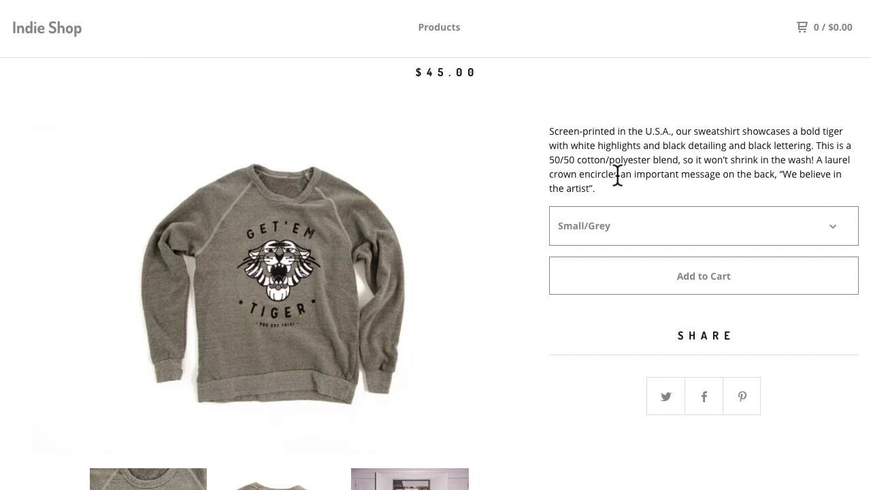
pyautogui.scroll(1, 462, 134)
pyautogui.scroll(1, 463, 134)
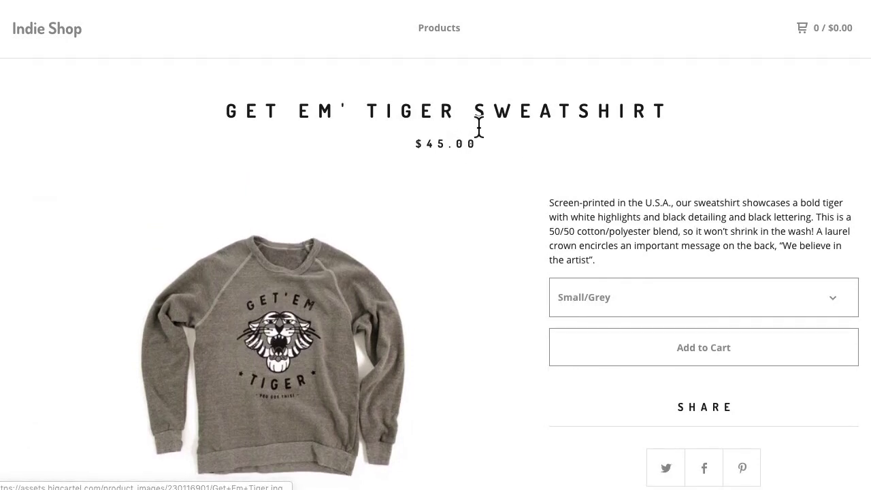
# Choose the Medium/Red option of the Get Em' Tiger sweatshirt and add it to the cart
pyautogui.click(600, 294)
pyautogui.click(597, 347)
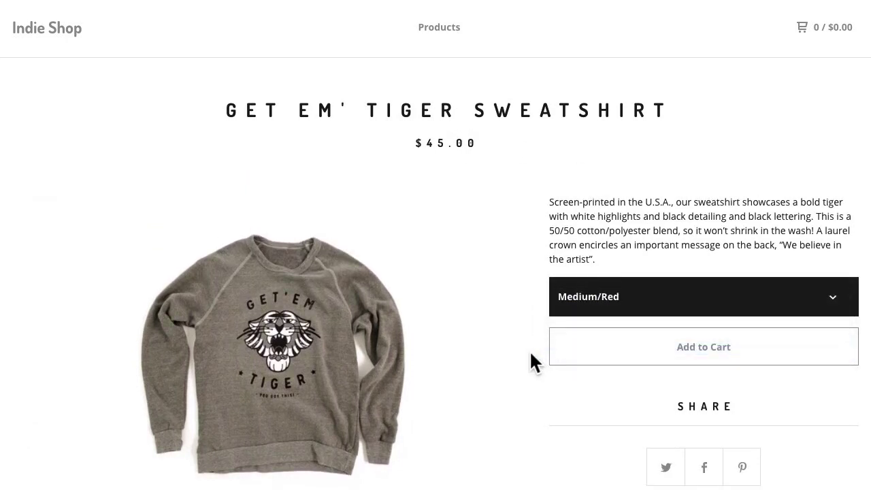
pyautogui.click(672, 349)
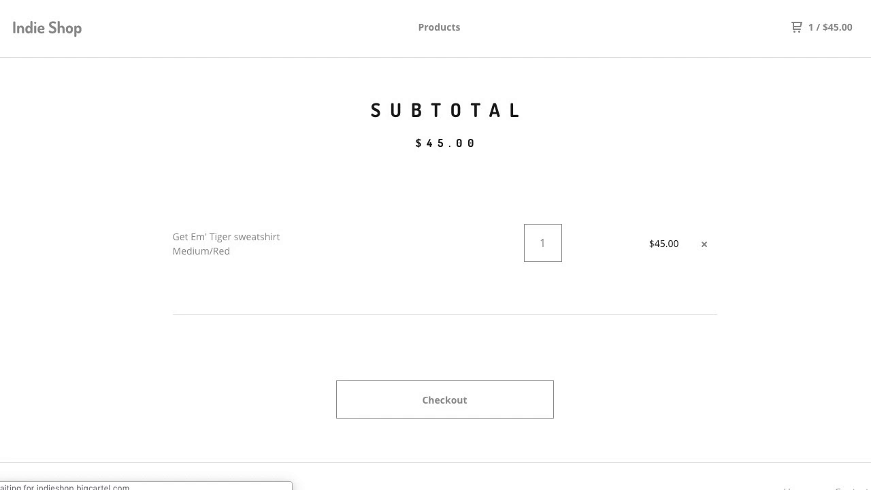